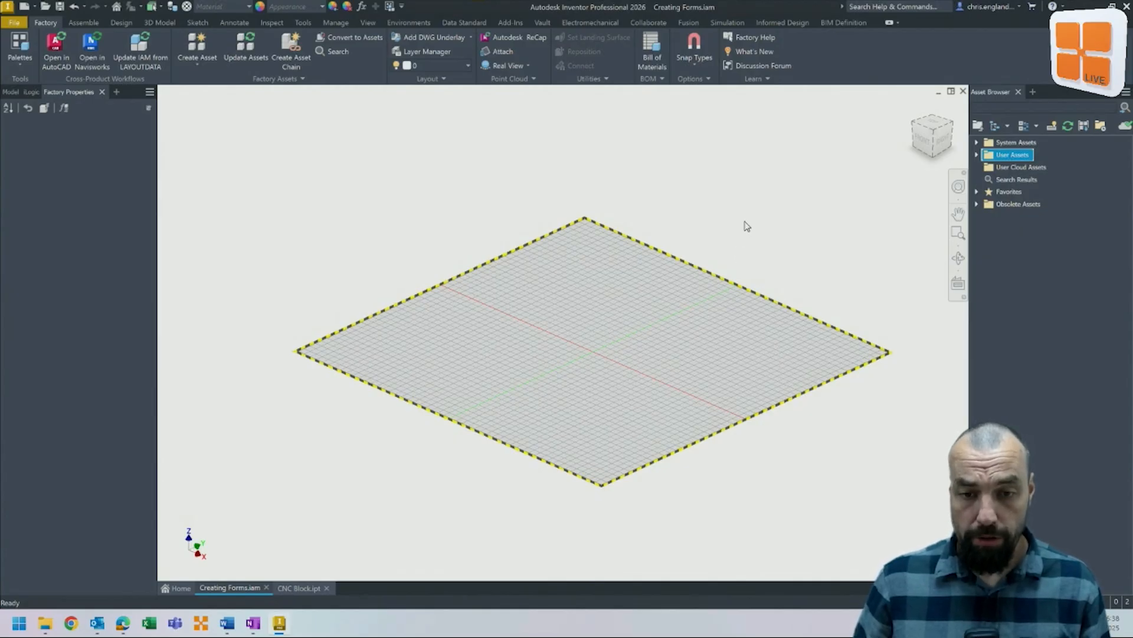
# Place one Straight Belt Conveyor from the favourite assets near the centre of the factory floor.
pyautogui.moveTo(744, 222); pyautogui.dragTo(731, 233, button='middle')
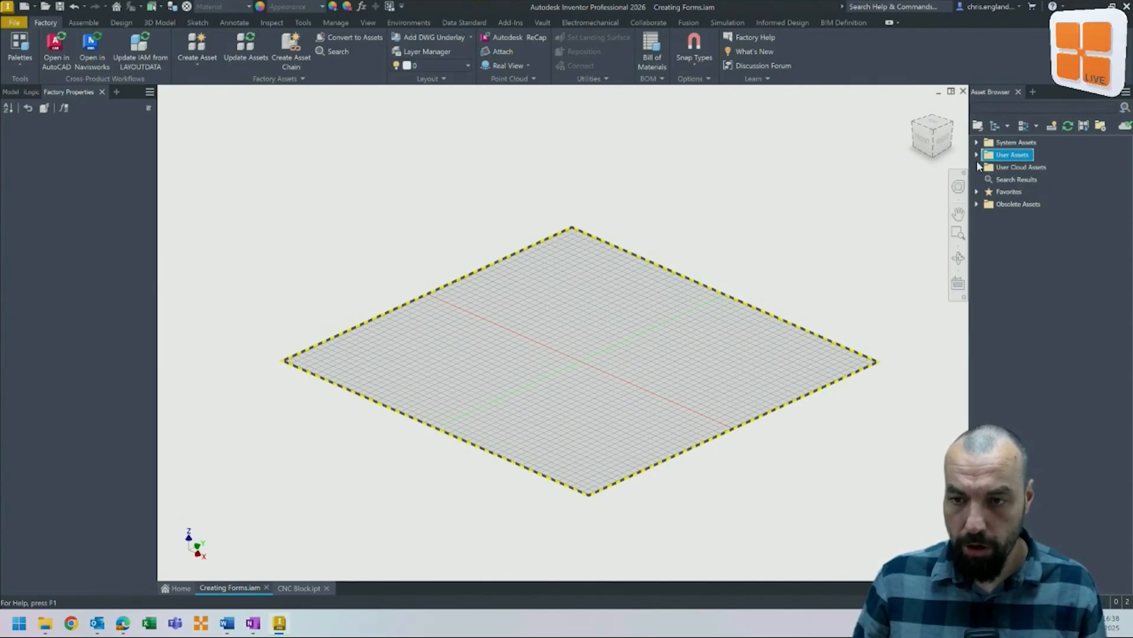
pyautogui.click(977, 192)
pyautogui.moveTo(1010, 216); pyautogui.dragTo(599, 396)
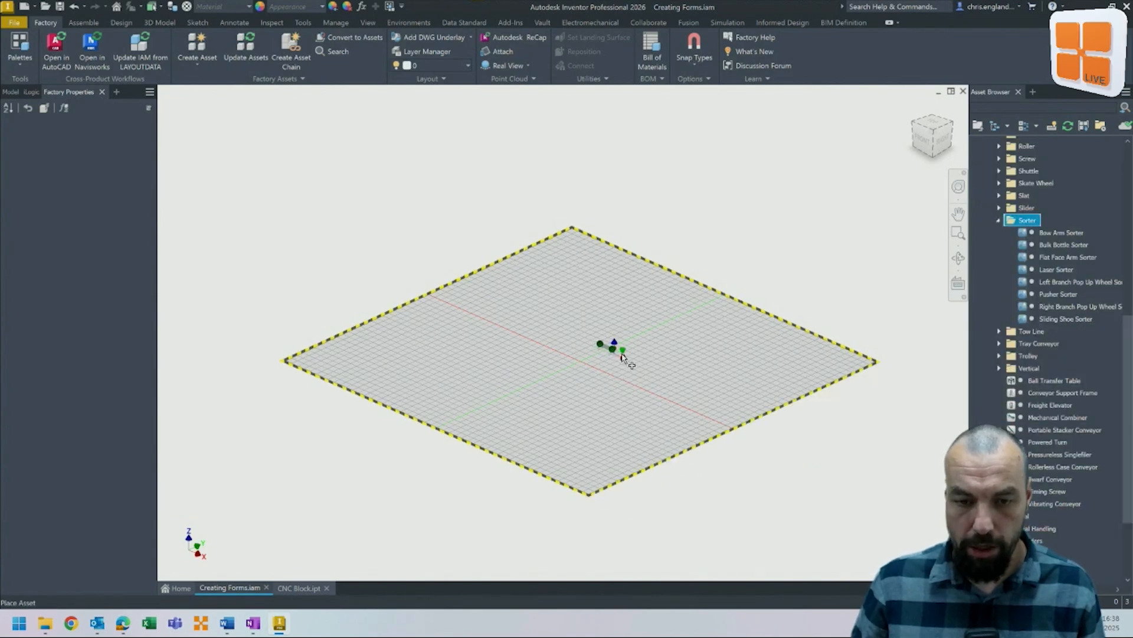
pyautogui.scroll(5, 624, 357)
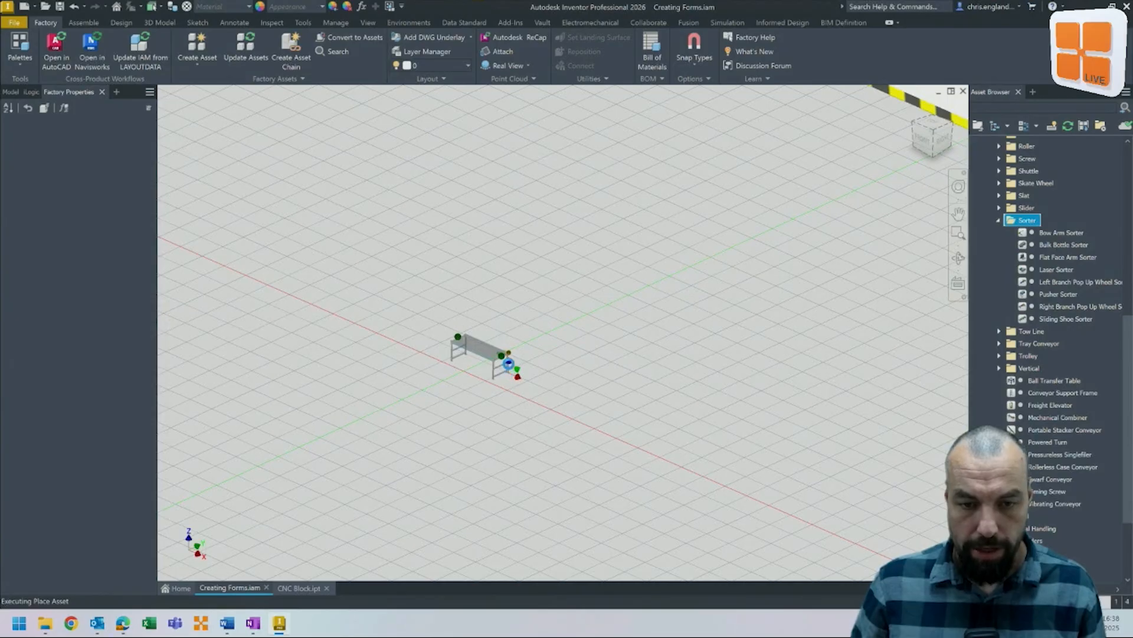
pyautogui.click(548, 362)
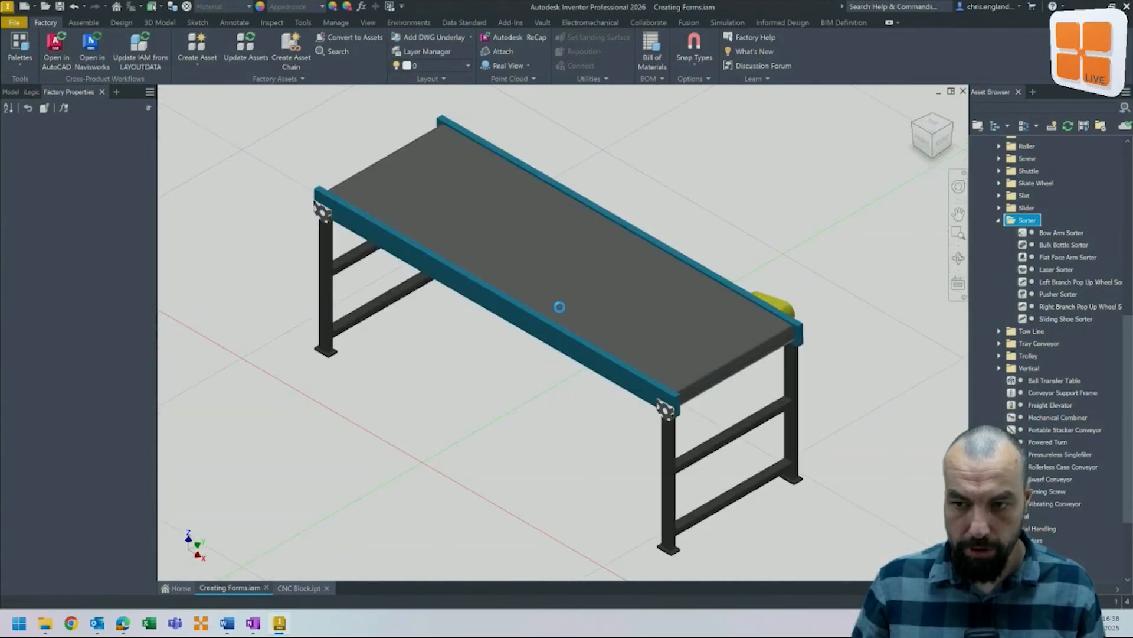
pyautogui.rightClick(447, 342)
pyautogui.click(480, 349)
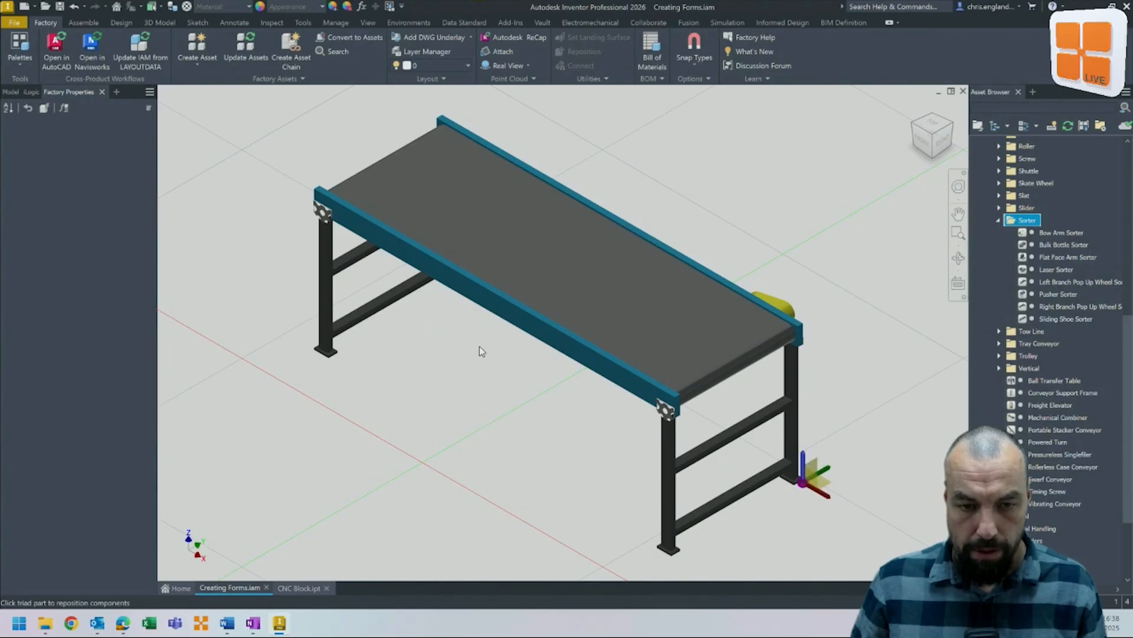
pyautogui.scroll(-5, 512, 353)
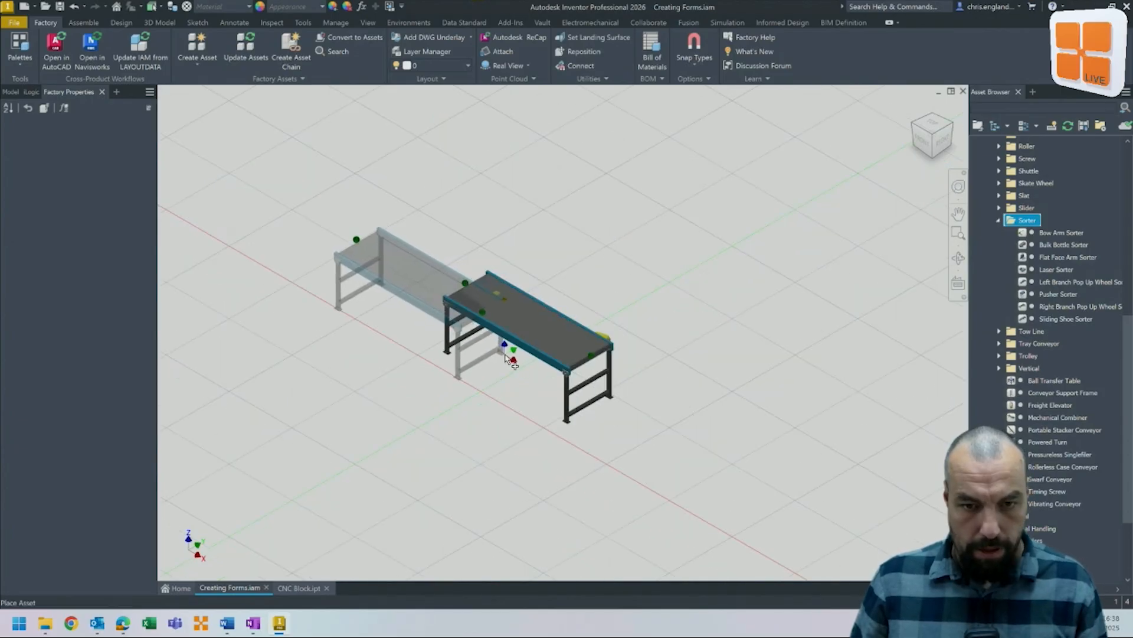
pyautogui.press('Escape')
# Set the placed conveyor's height to 900 and its motor location to Center-Left, and apply the changes to the model.
pyautogui.click(548, 328)
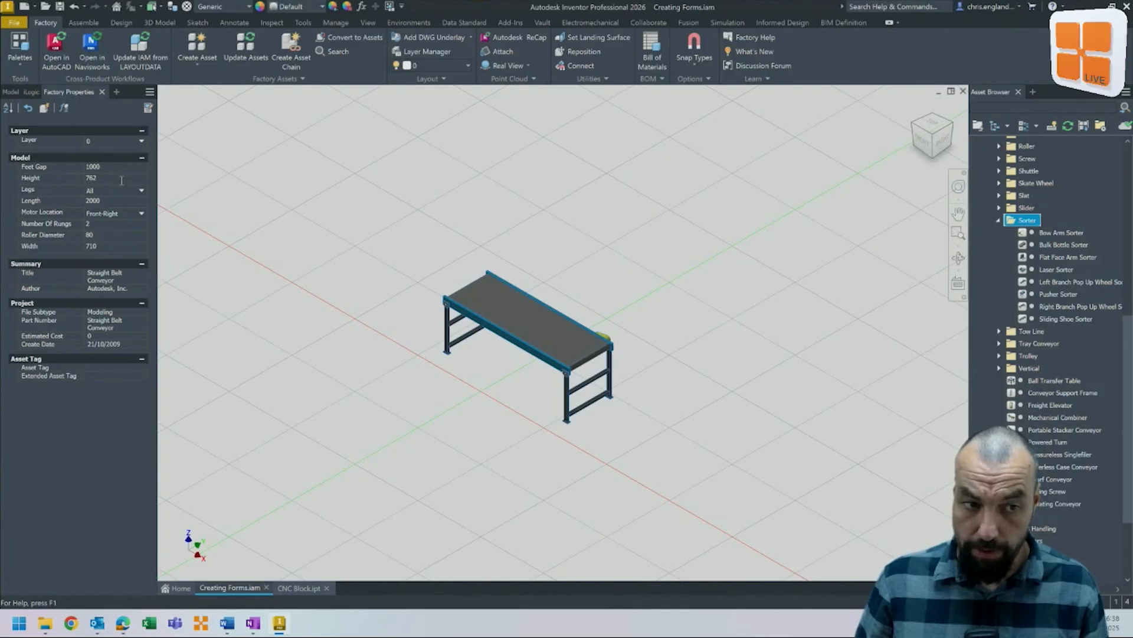
pyautogui.click(89, 179)
pyautogui.write('900')
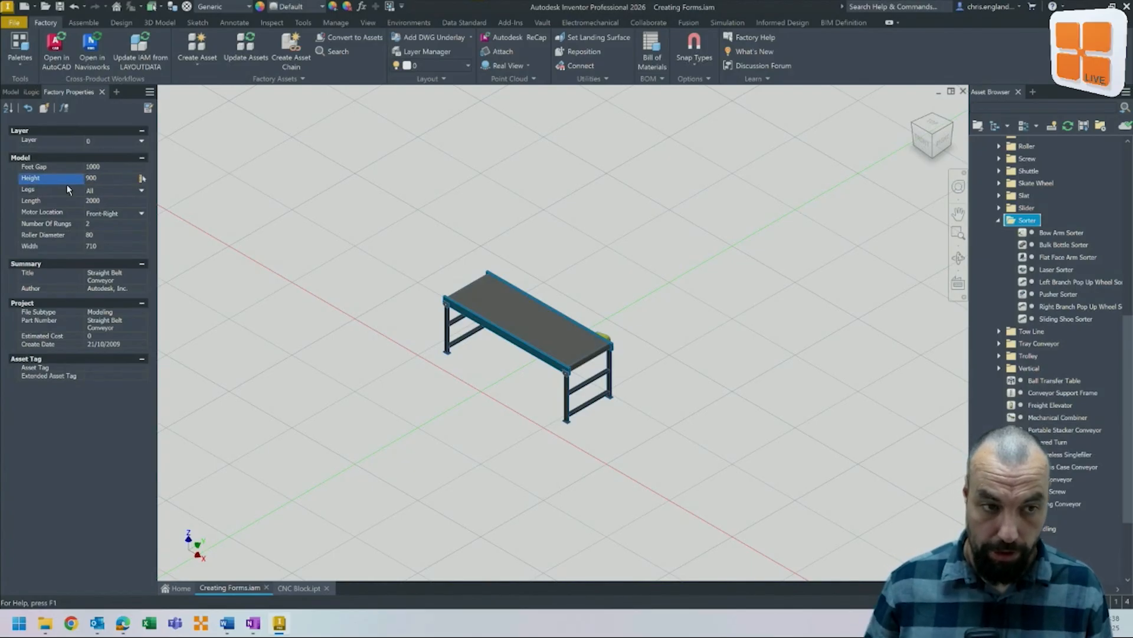
pyautogui.press('Return')
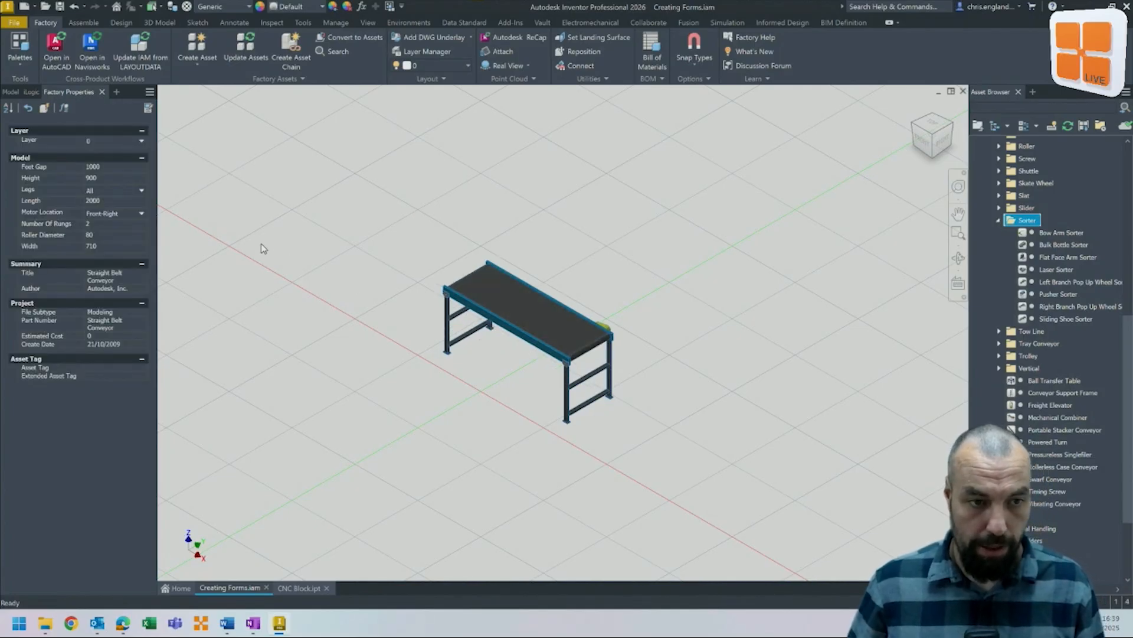
pyautogui.click(141, 213)
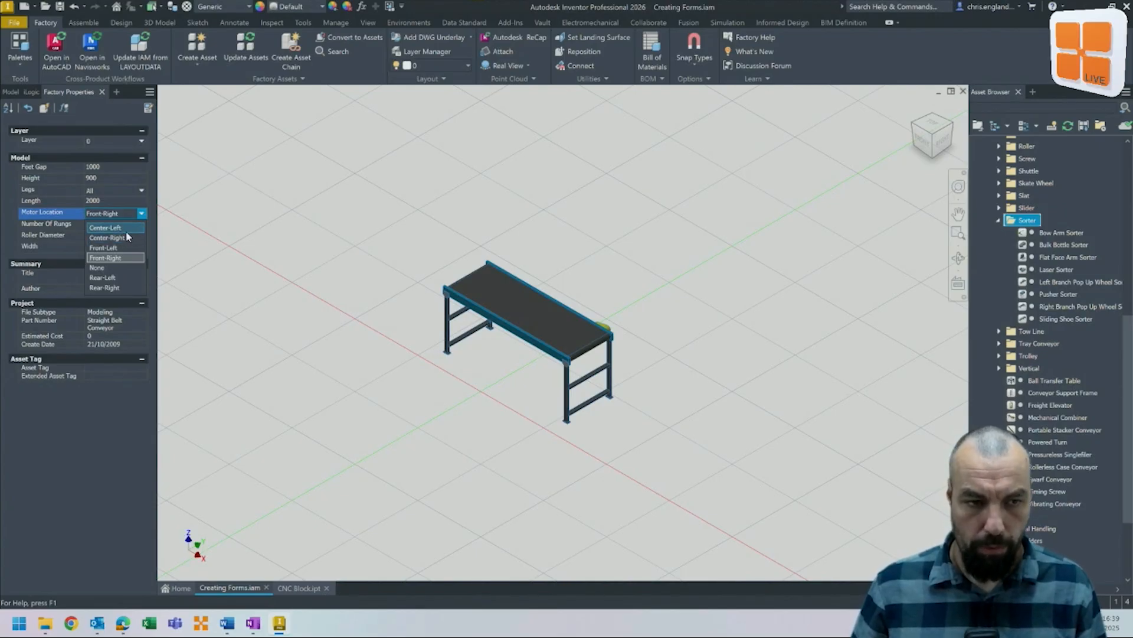
pyautogui.click(126, 230)
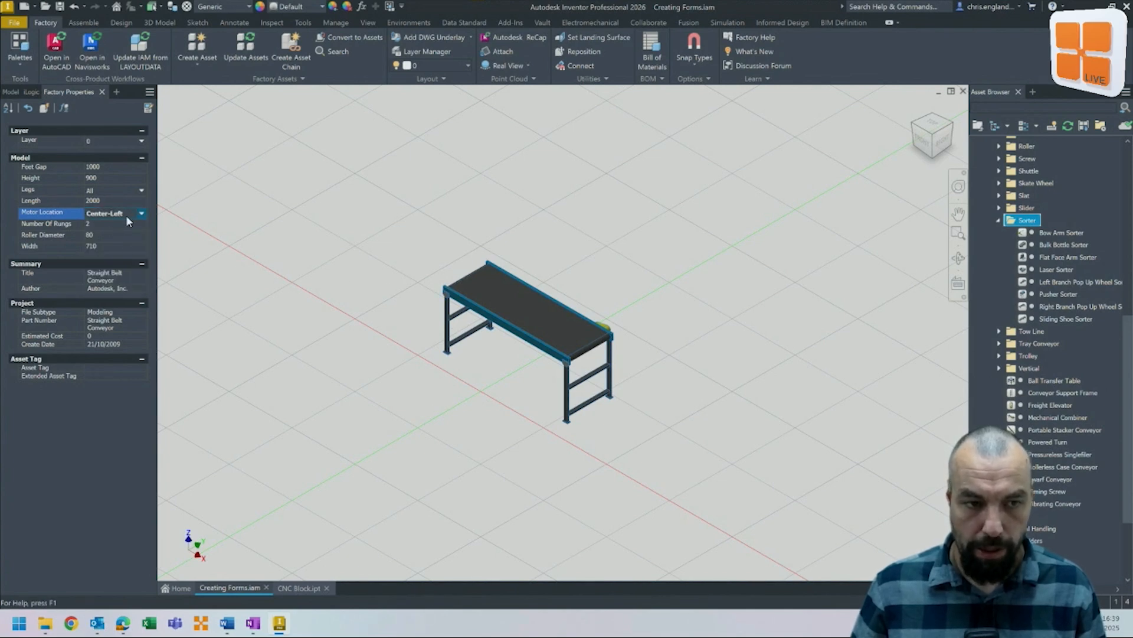
pyautogui.click(44, 108)
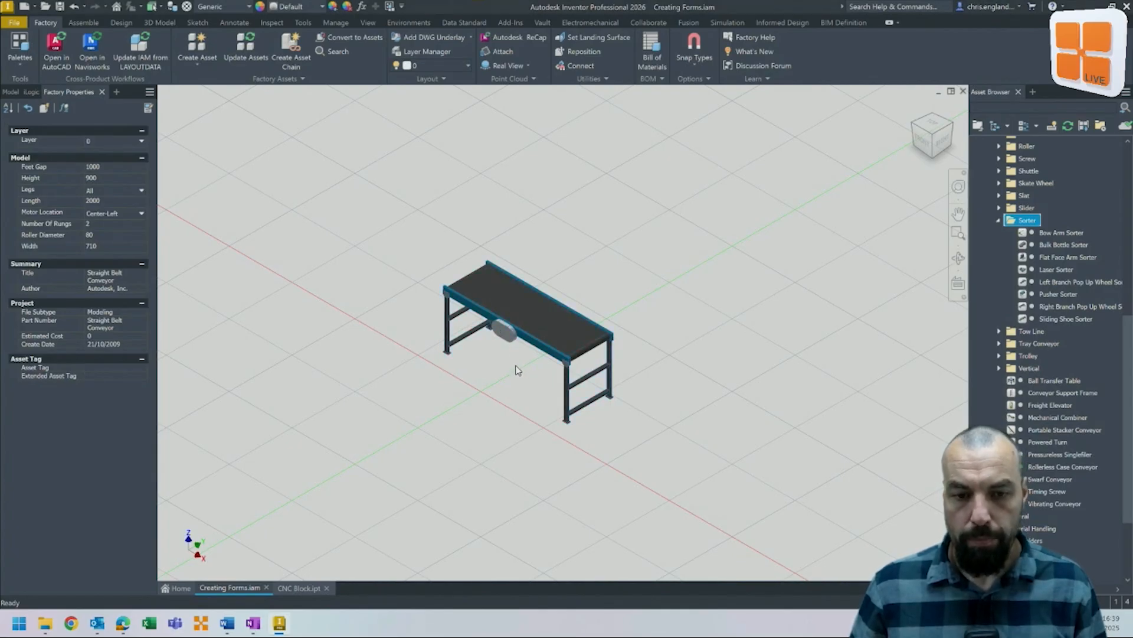
# Place one Bench asset from the favourites on the floor behind the conveyor.
pyautogui.scroll(2, 440, 372)
pyautogui.moveTo(440, 372); pyautogui.dragTo(456, 365, button='middle')
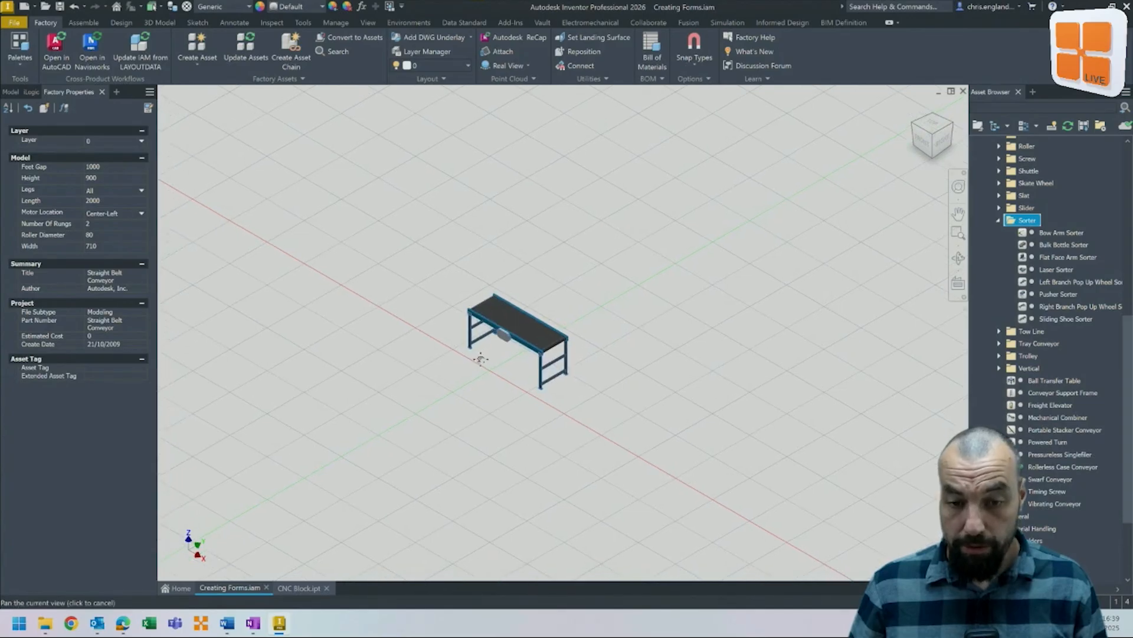
pyautogui.click(998, 221)
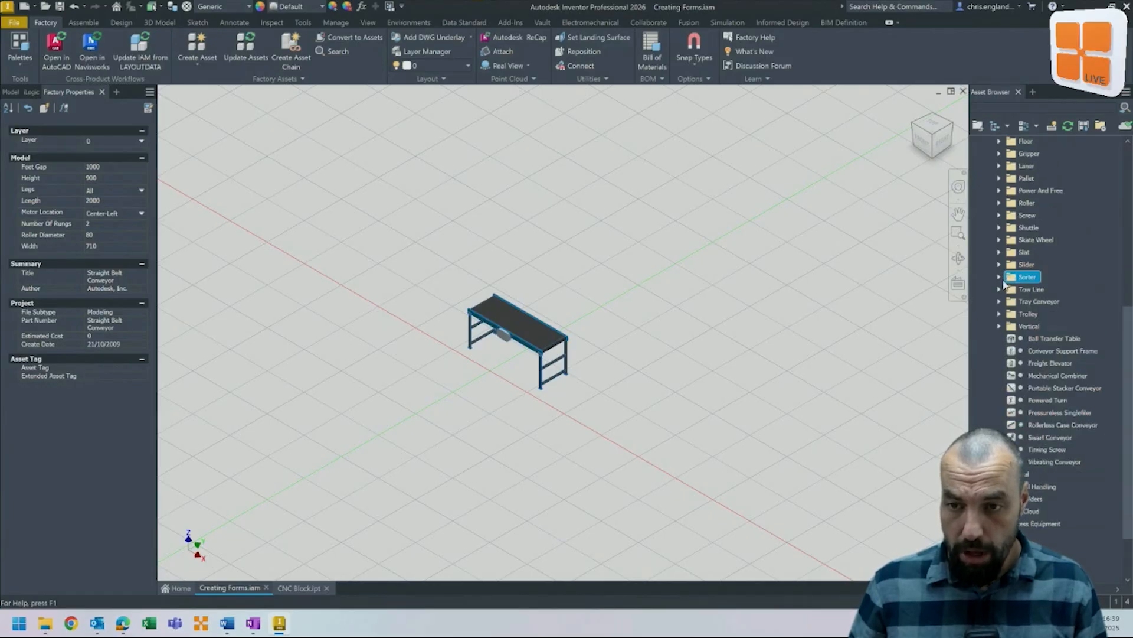
pyautogui.scroll(10, 997, 270)
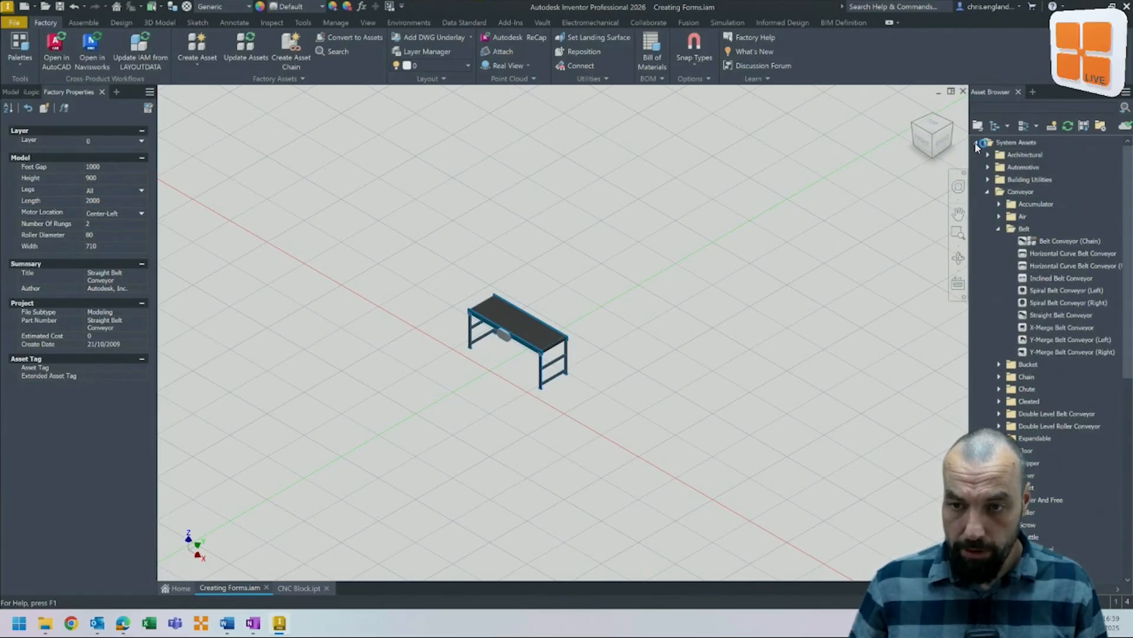
pyautogui.click(976, 142)
pyautogui.moveTo(1013, 206); pyautogui.dragTo(671, 258)
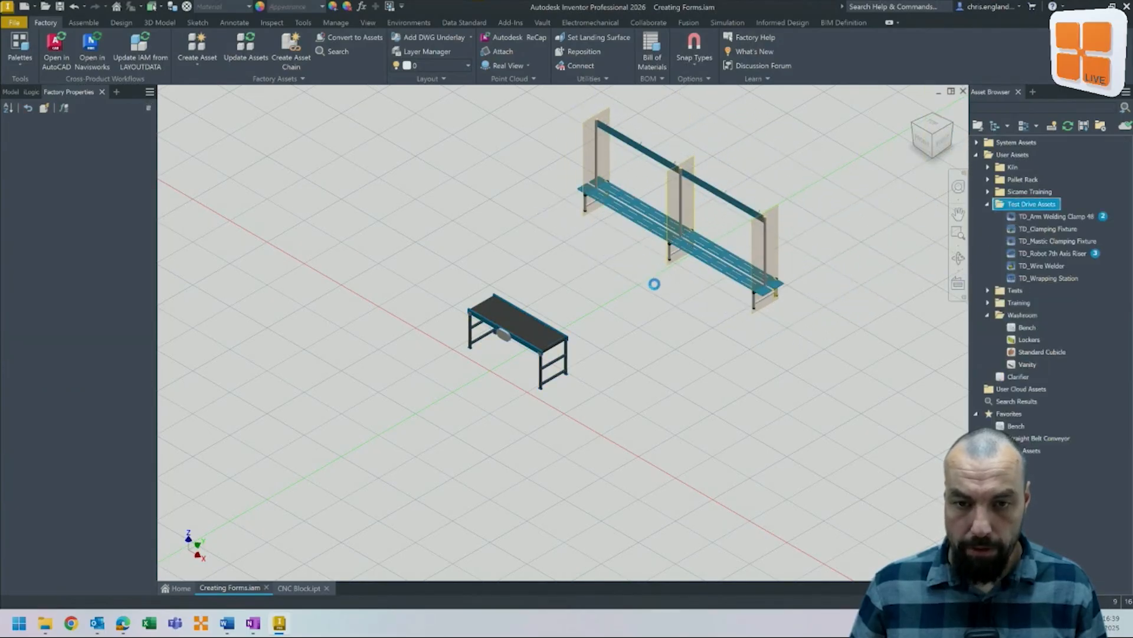
pyautogui.rightClick(671, 296)
pyautogui.click(695, 301)
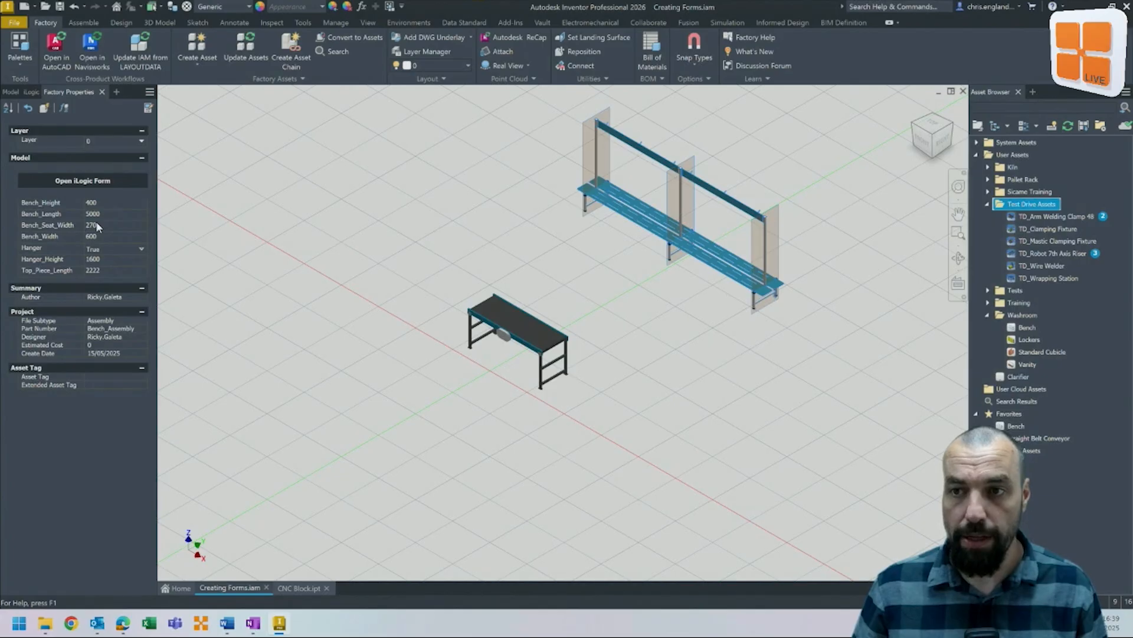
# Using the bench's iLogic form, set Bench_Length to 4500 mm and turn off the Hanger option, and close the form.
pyautogui.click(99, 184)
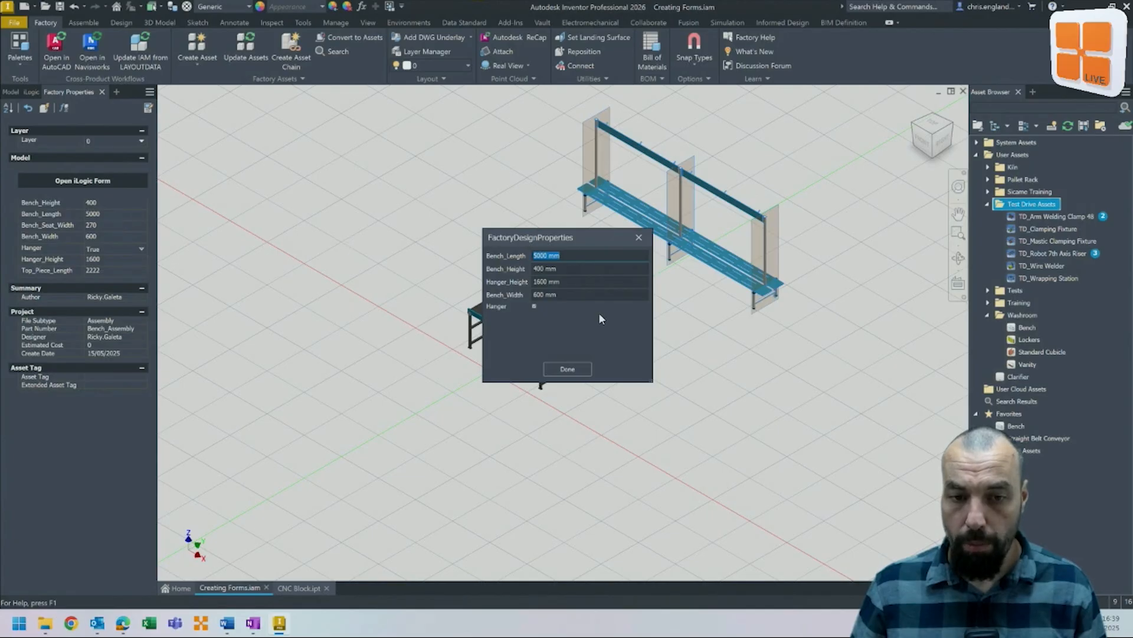
pyautogui.moveTo(556, 239); pyautogui.dragTo(369, 220)
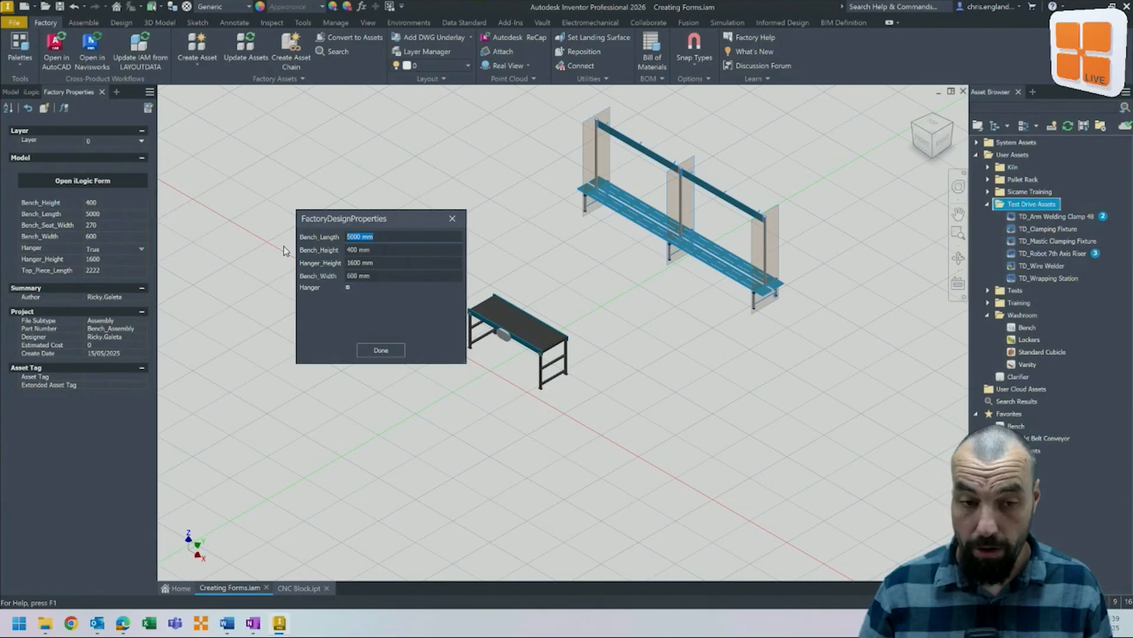
pyautogui.write('4')
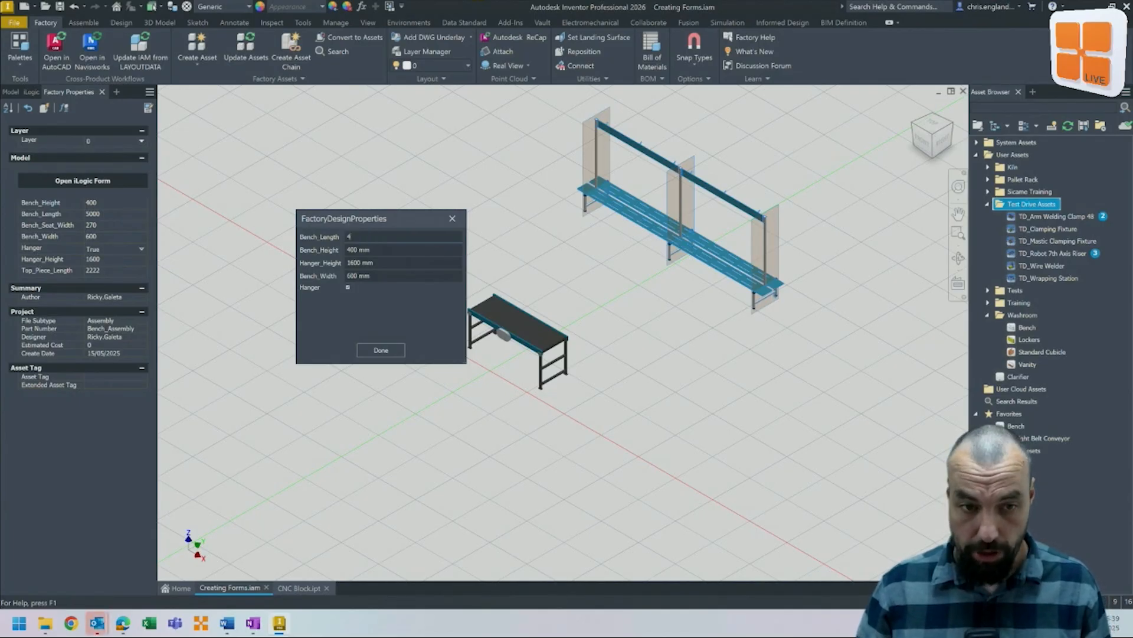
pyautogui.write('500')
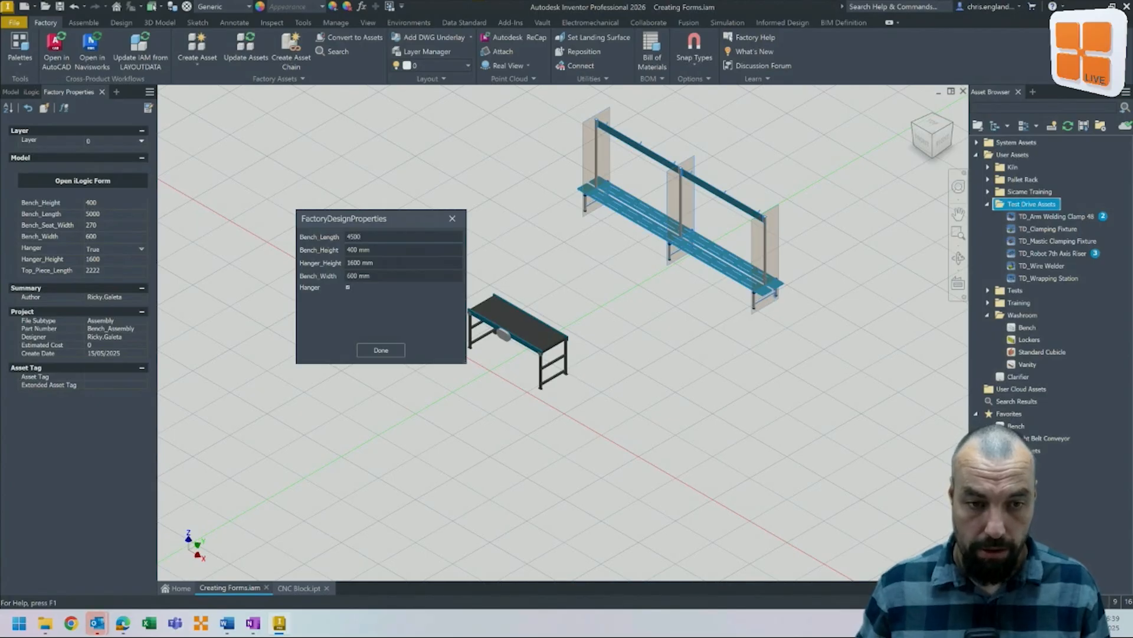
pyautogui.press('Tab')
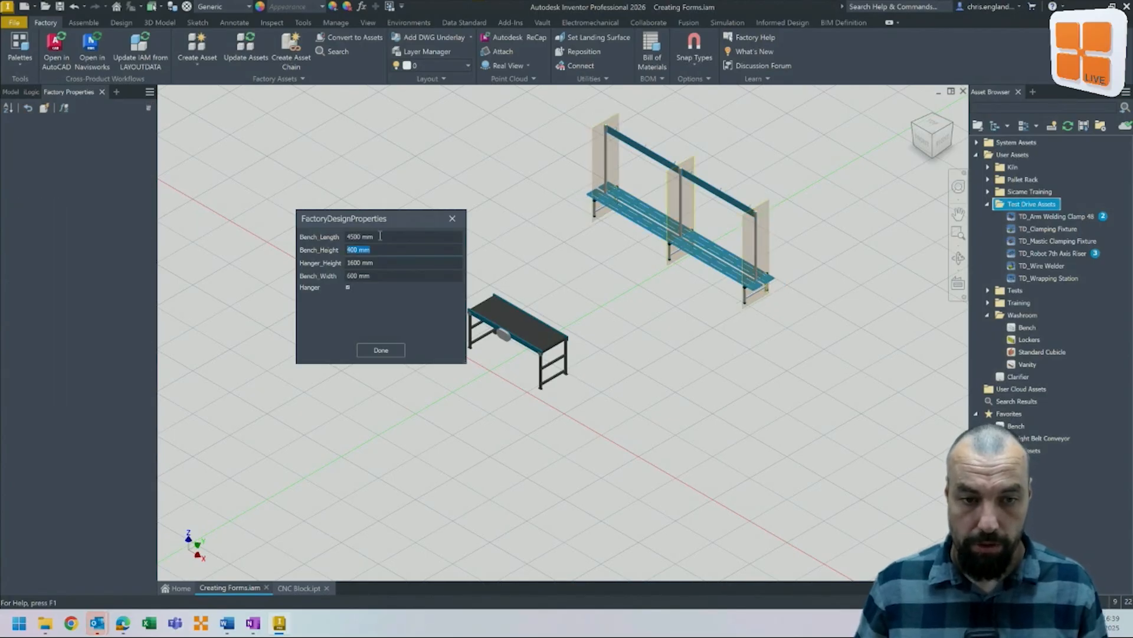
pyautogui.click(391, 276)
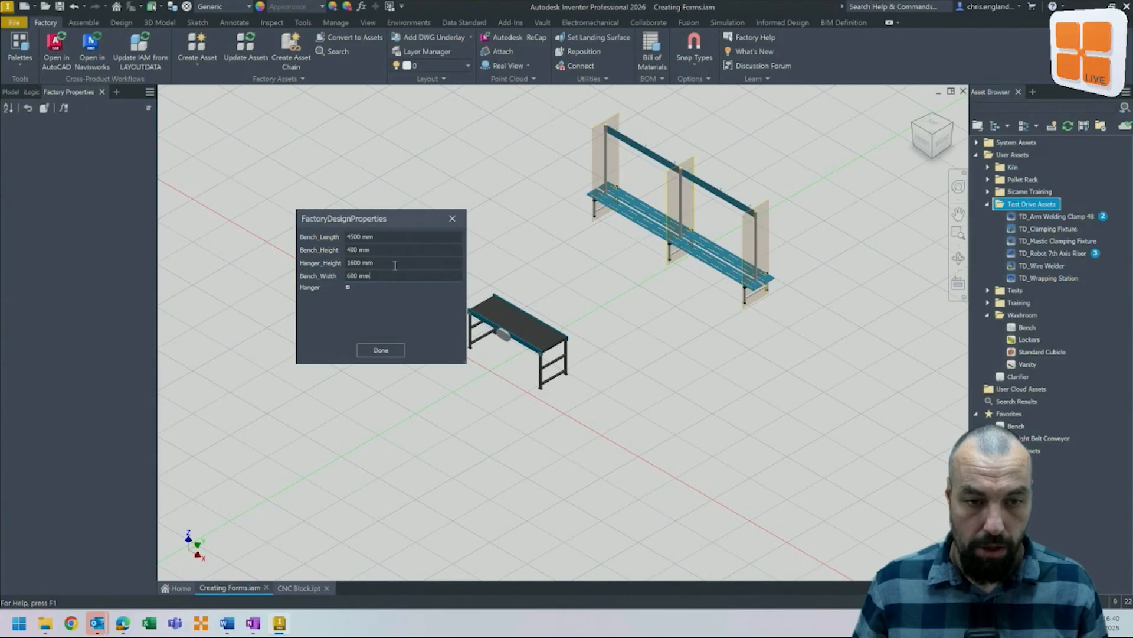
pyautogui.click(348, 288)
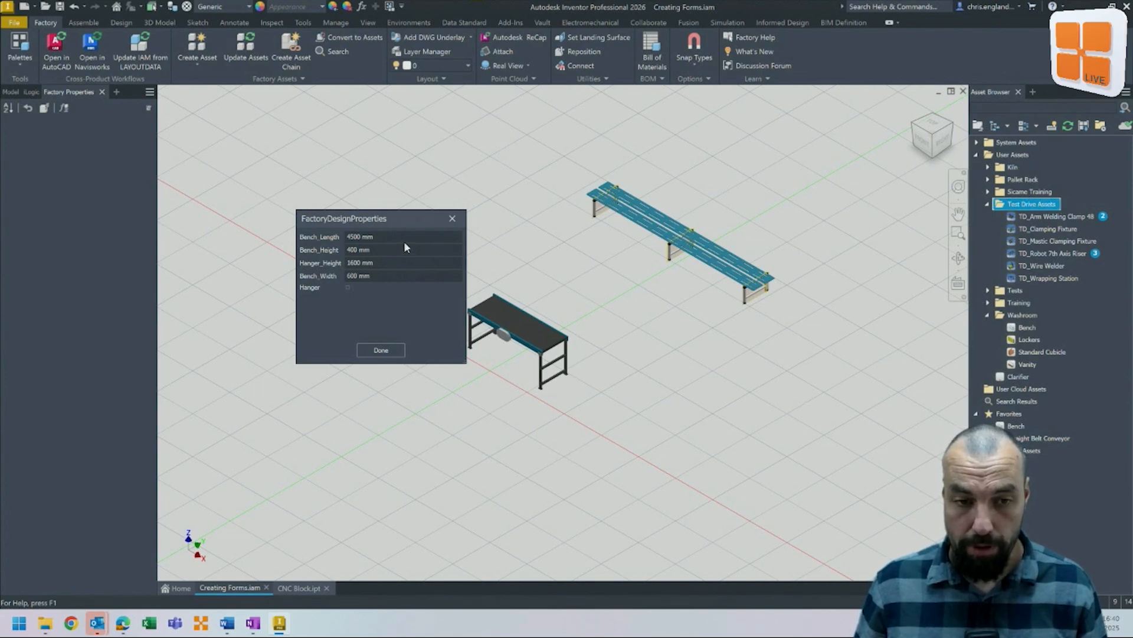
pyautogui.click(452, 219)
# Switch to the CNC Block.ipt part and bring the block fully into view.
pyautogui.moveTo(534, 260); pyautogui.dragTo(530, 305, button='middle')
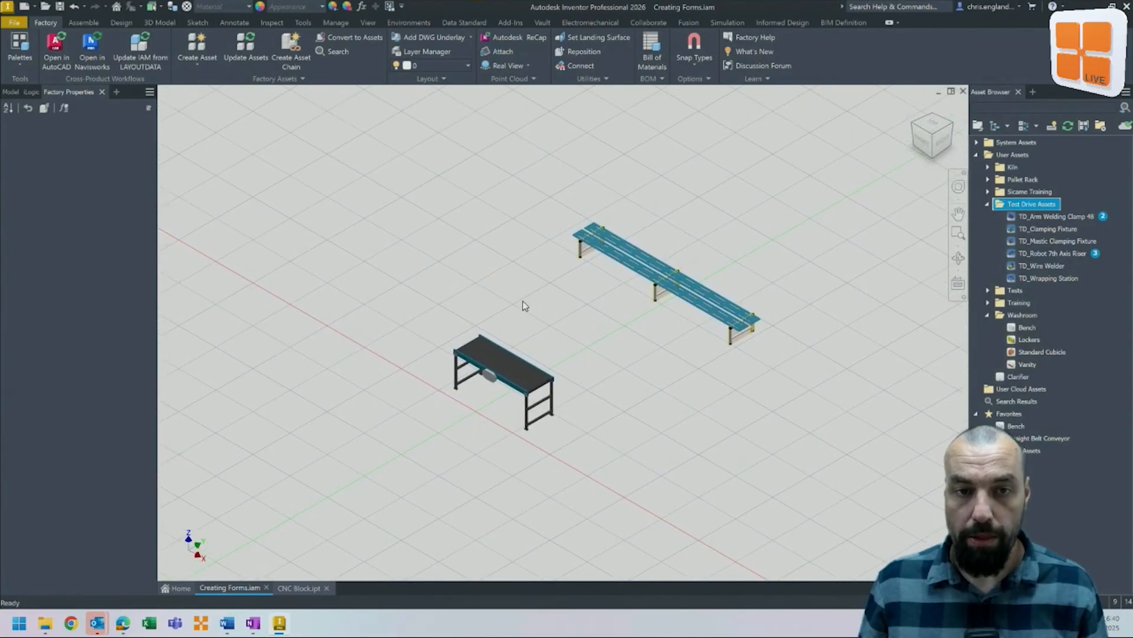
pyautogui.click(303, 587)
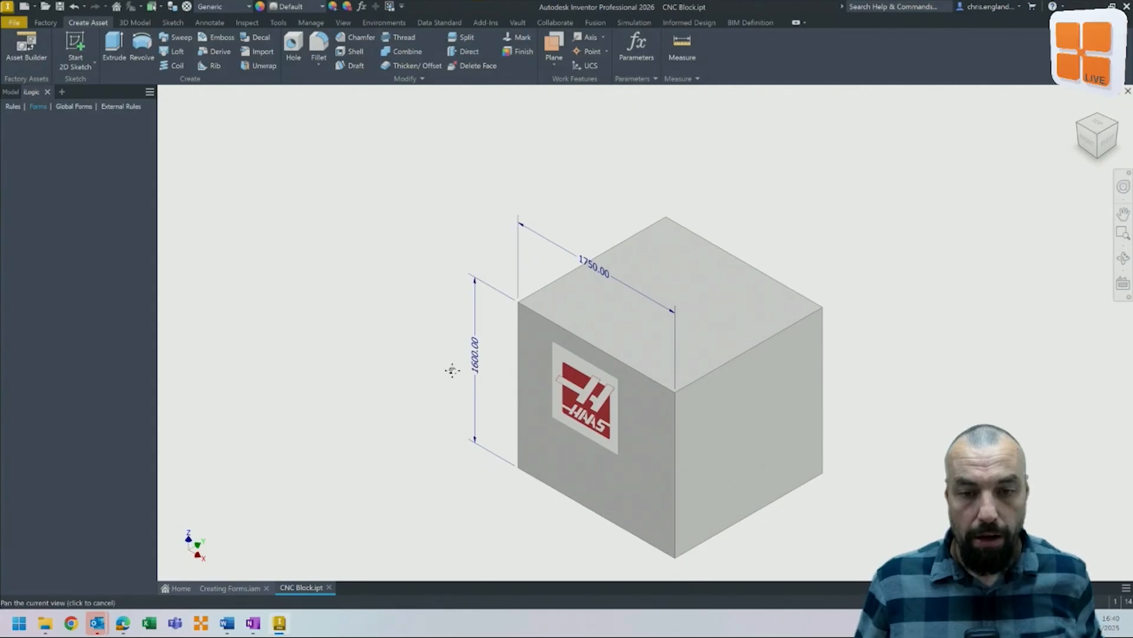
pyautogui.moveTo(452, 370); pyautogui.dragTo(450, 335, button='middle')
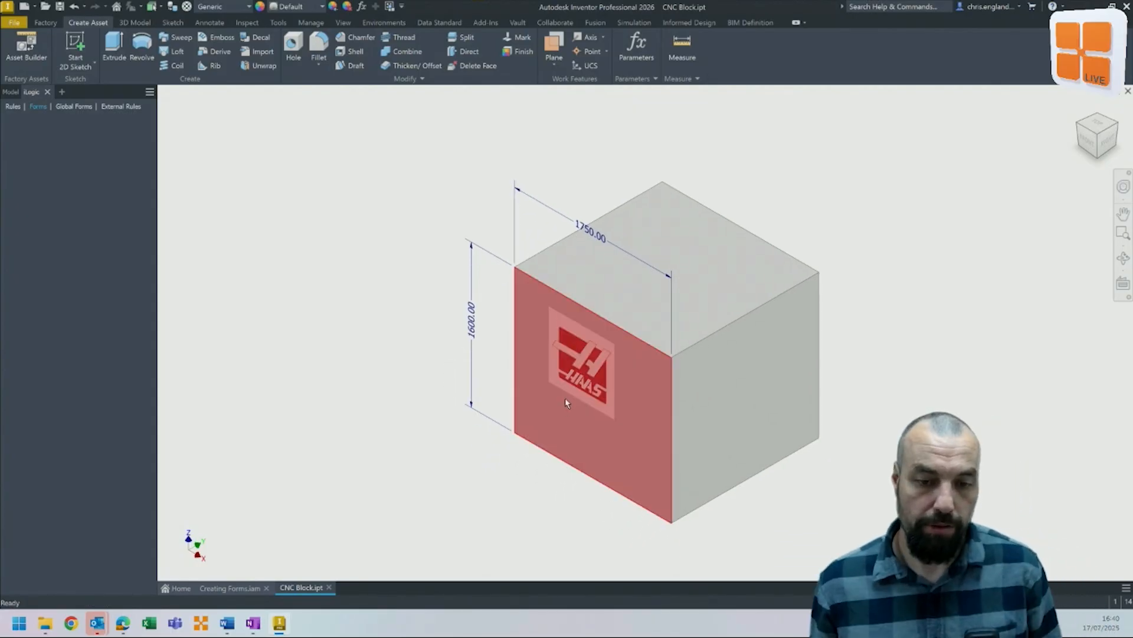
pyautogui.moveTo(560, 383); pyautogui.dragTo(532, 362, button='middle')
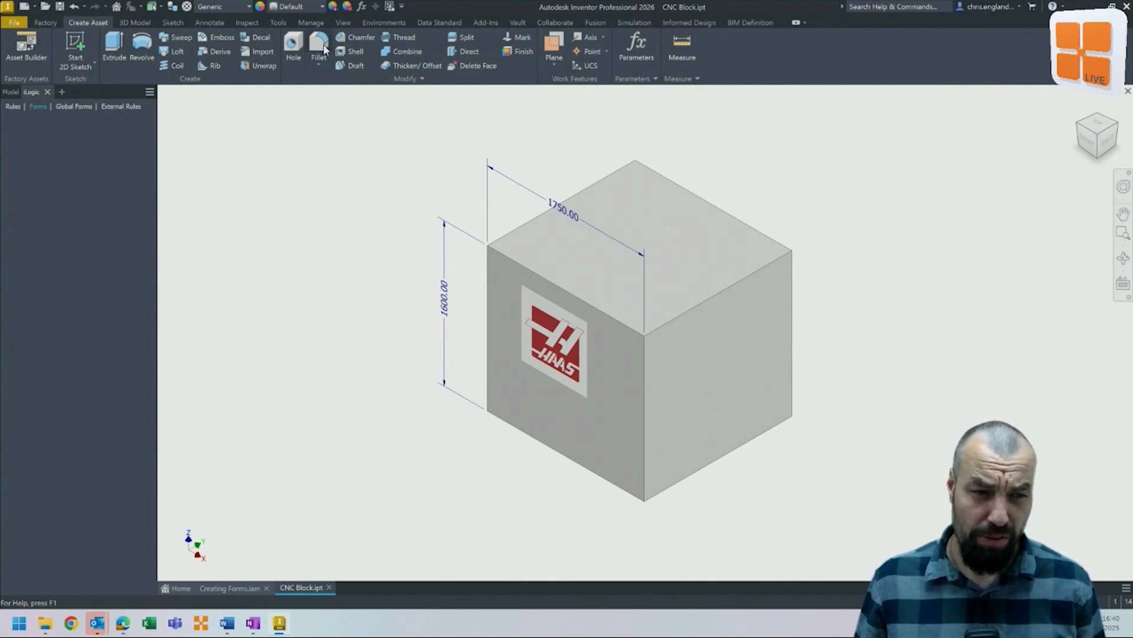
# Inspect the CNC block's feature tree and its user parameters for depth, width and height.
pyautogui.click(11, 92)
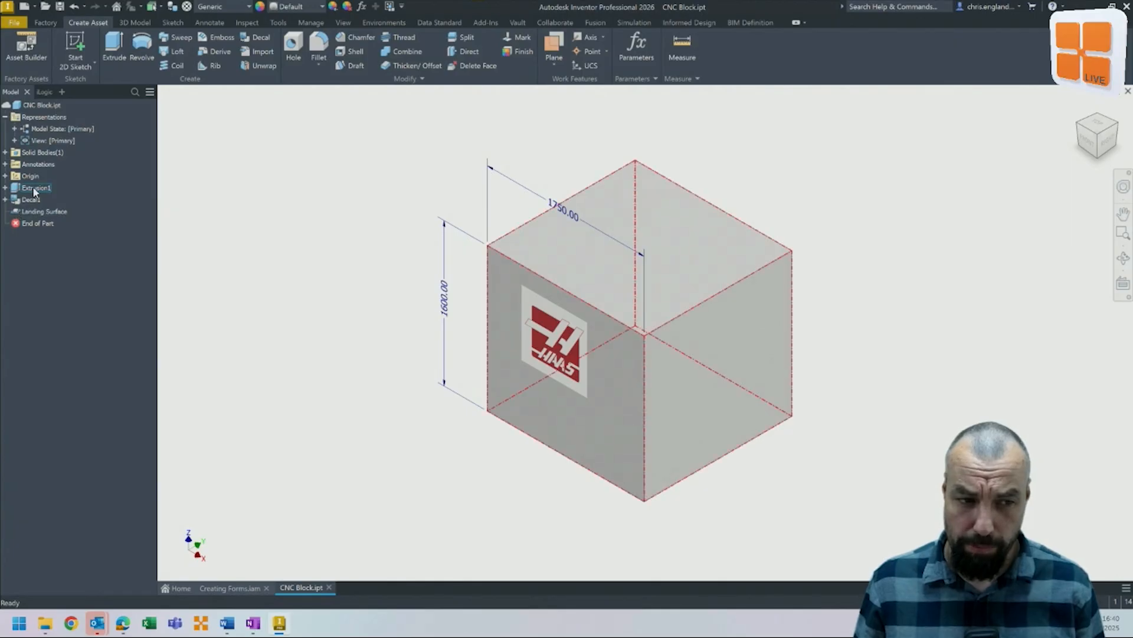
pyautogui.click(361, 7)
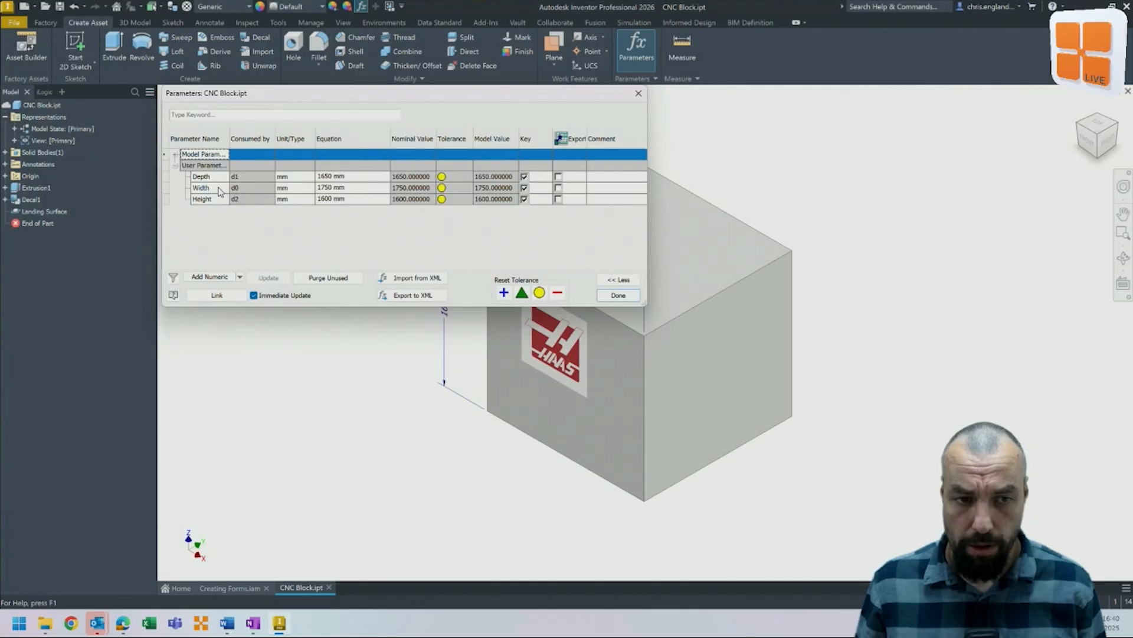
pyautogui.click(638, 92)
# Add a new iLogic form to the CNC Block part and arrange the form editor and preview side by side.
pyautogui.click(44, 93)
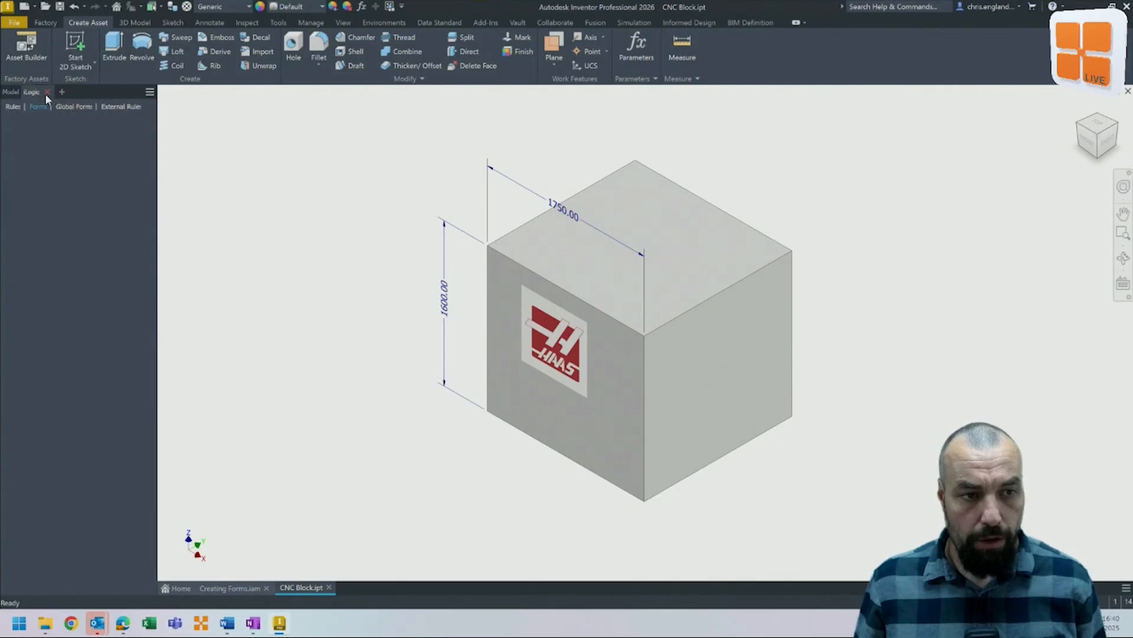
pyautogui.rightClick(52, 152)
pyautogui.click(57, 157)
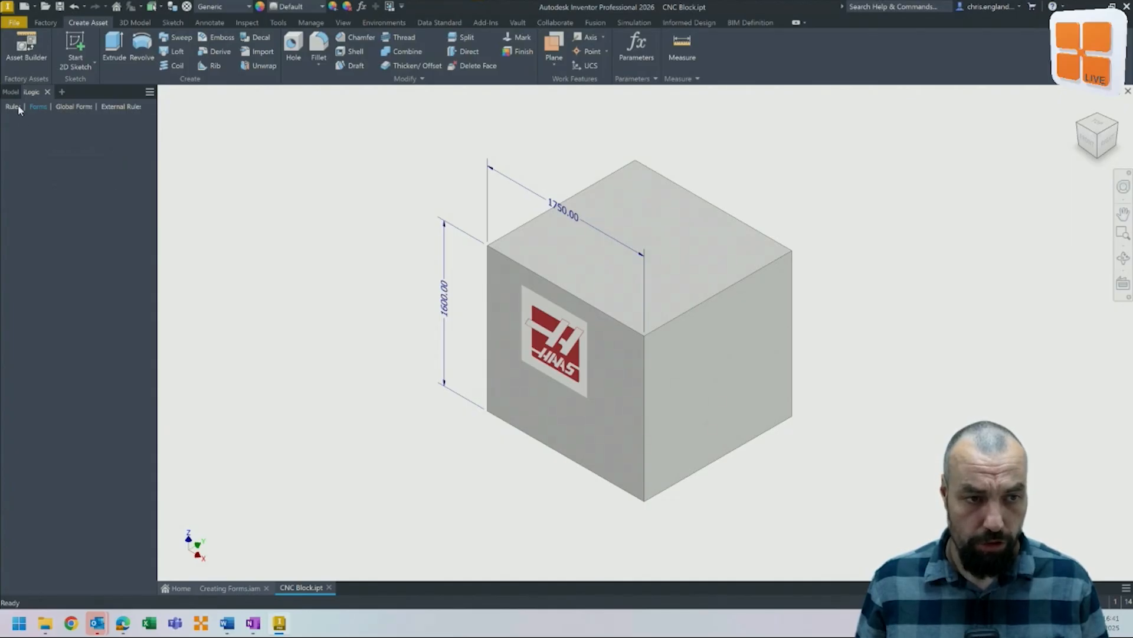
pyautogui.rightClick(39, 137)
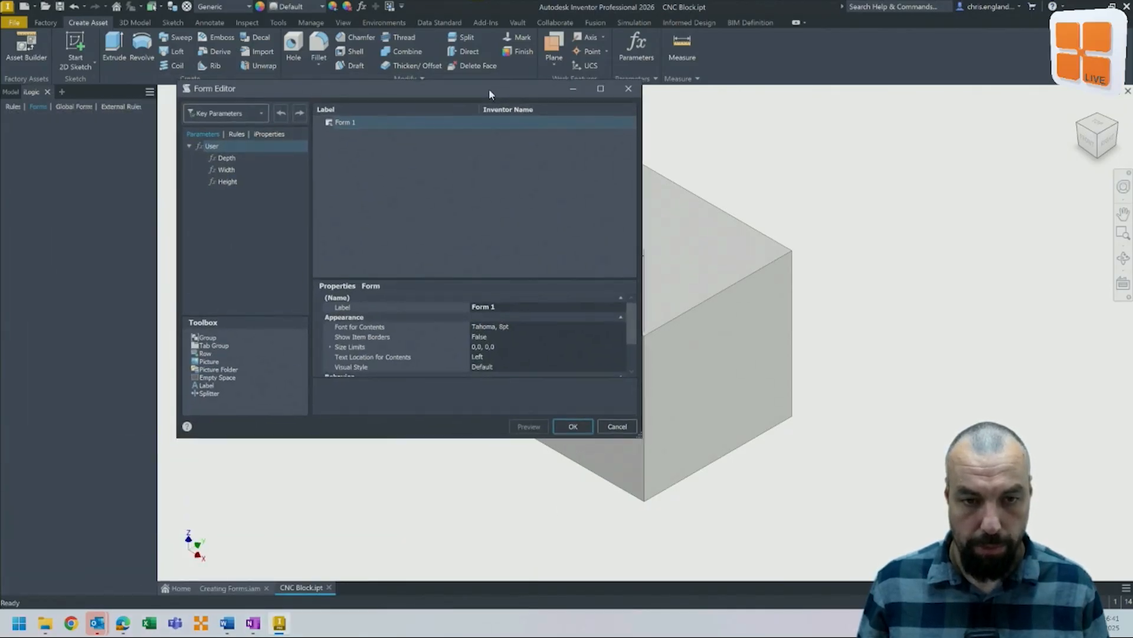
pyautogui.moveTo(703, 182); pyautogui.dragTo(679, 86)
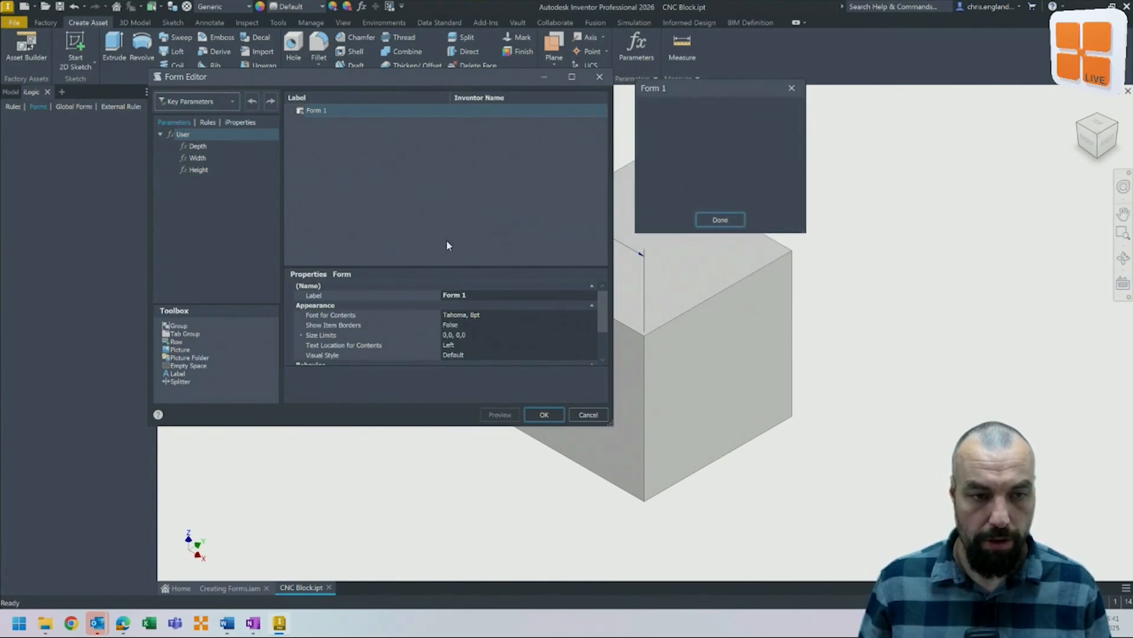
# Add the Depth, Width and Height user parameters to Form 1 in the form editor.
pyautogui.click(198, 146)
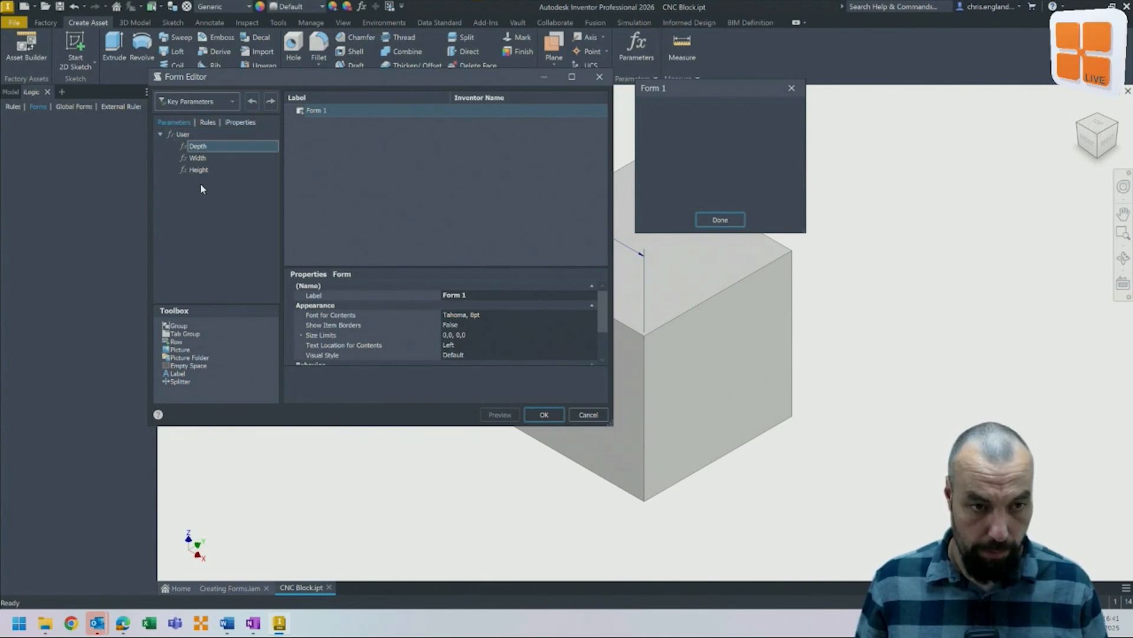
pyautogui.keyDown('shift'); pyautogui.click(200, 171); pyautogui.keyUp('shift')
pyautogui.moveTo(201, 171); pyautogui.dragTo(323, 112)
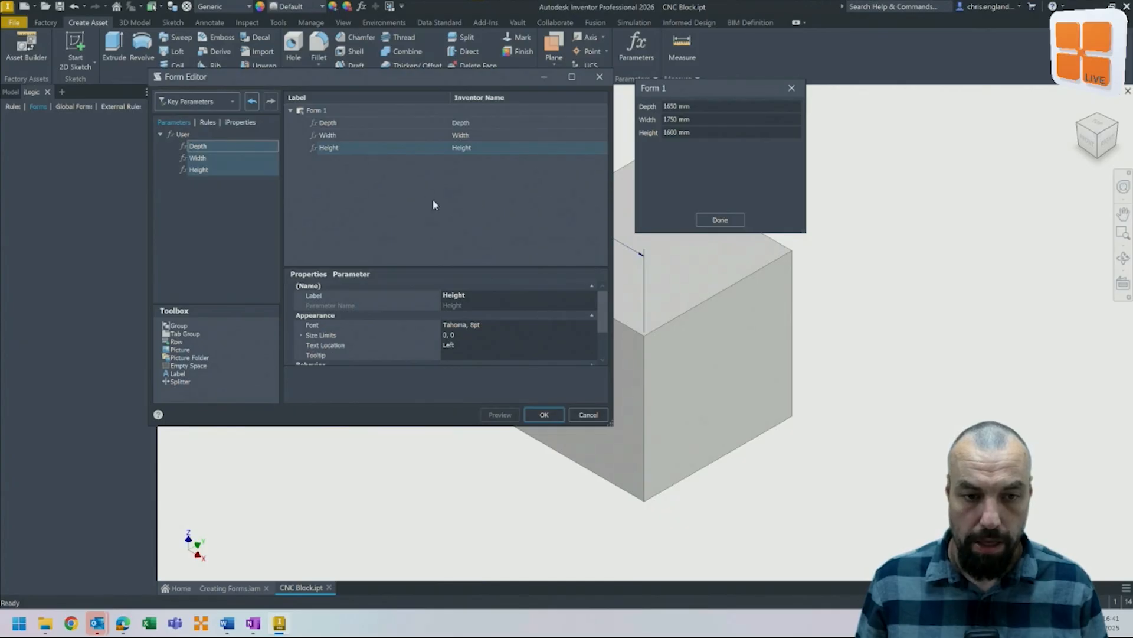
# Set the form's predefined buttons to OK Cancel Apply.
pyautogui.click(313, 111)
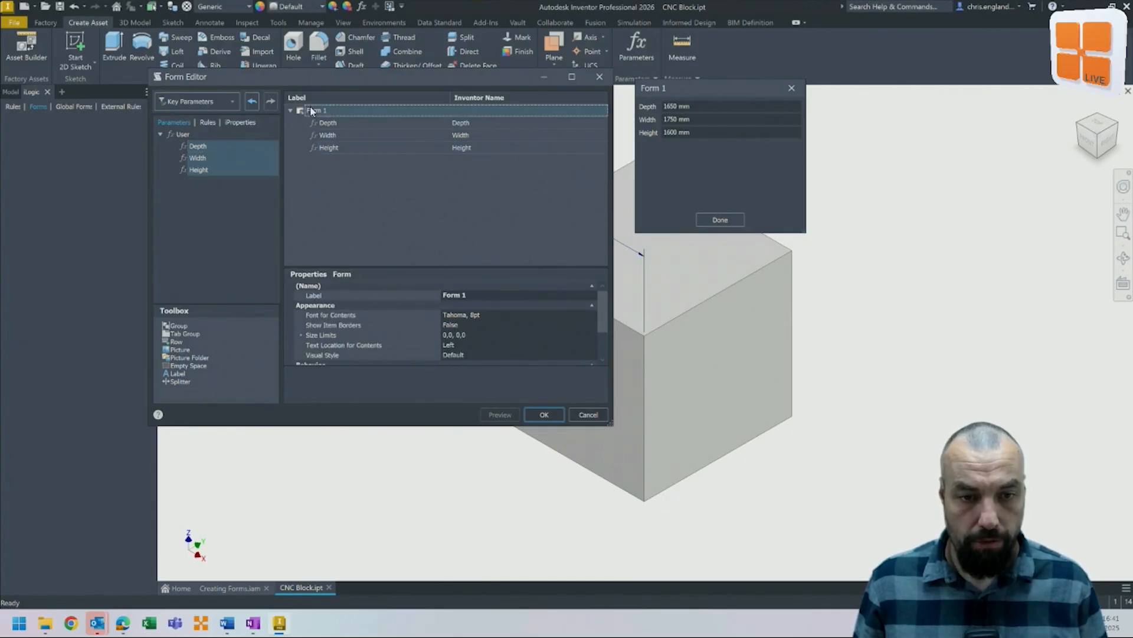
pyautogui.scroll(-2, 426, 342)
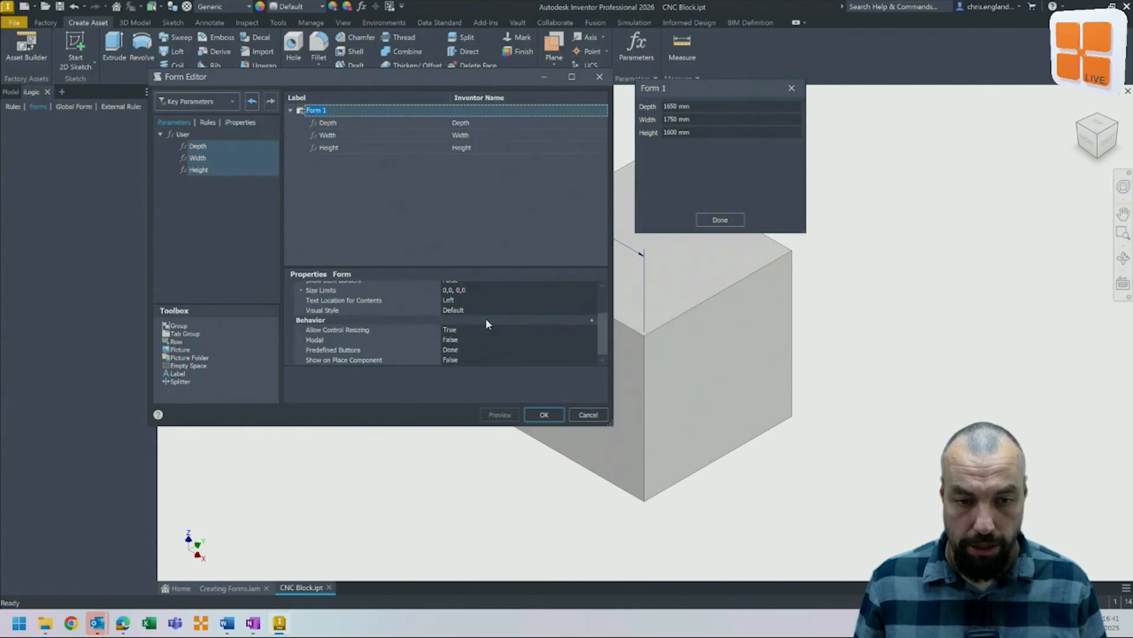
pyautogui.click(483, 351)
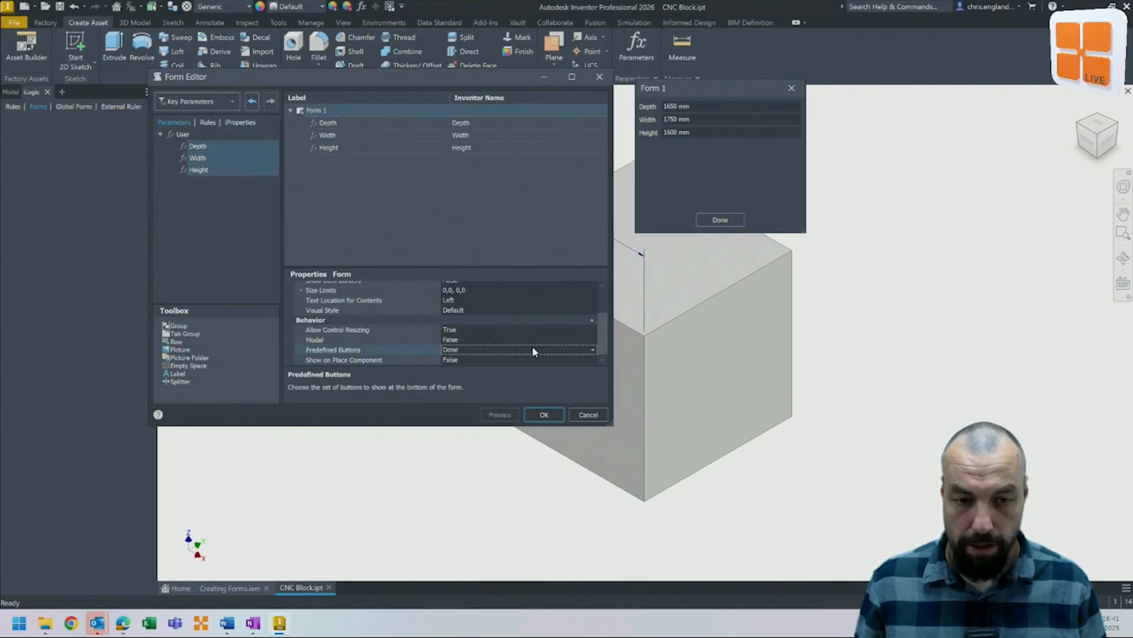
pyautogui.click(591, 349)
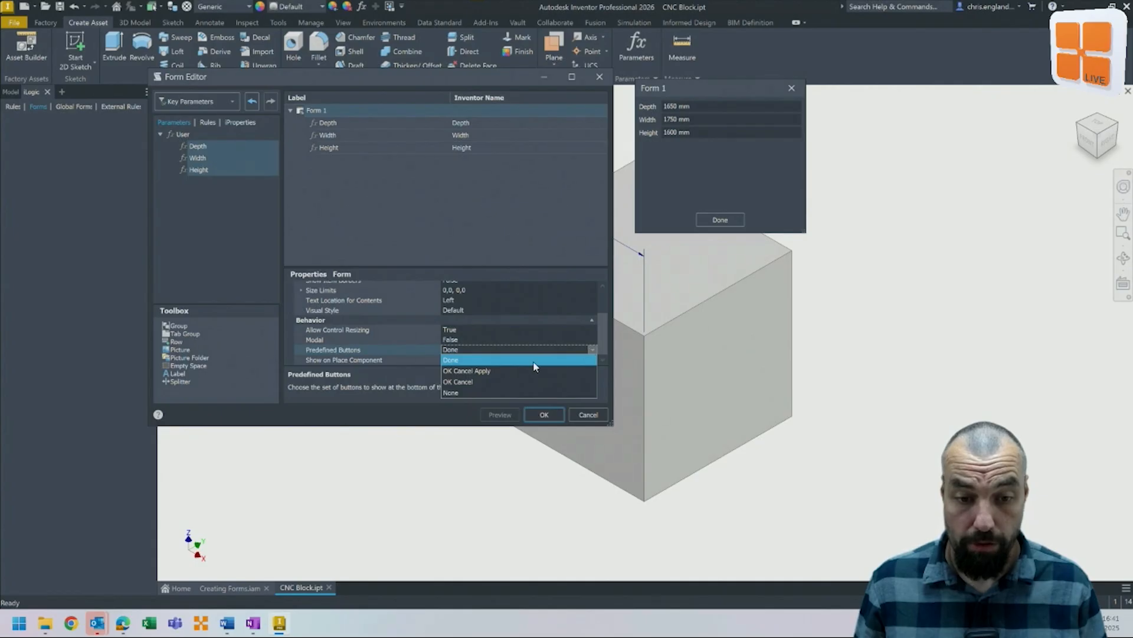
pyautogui.click(483, 371)
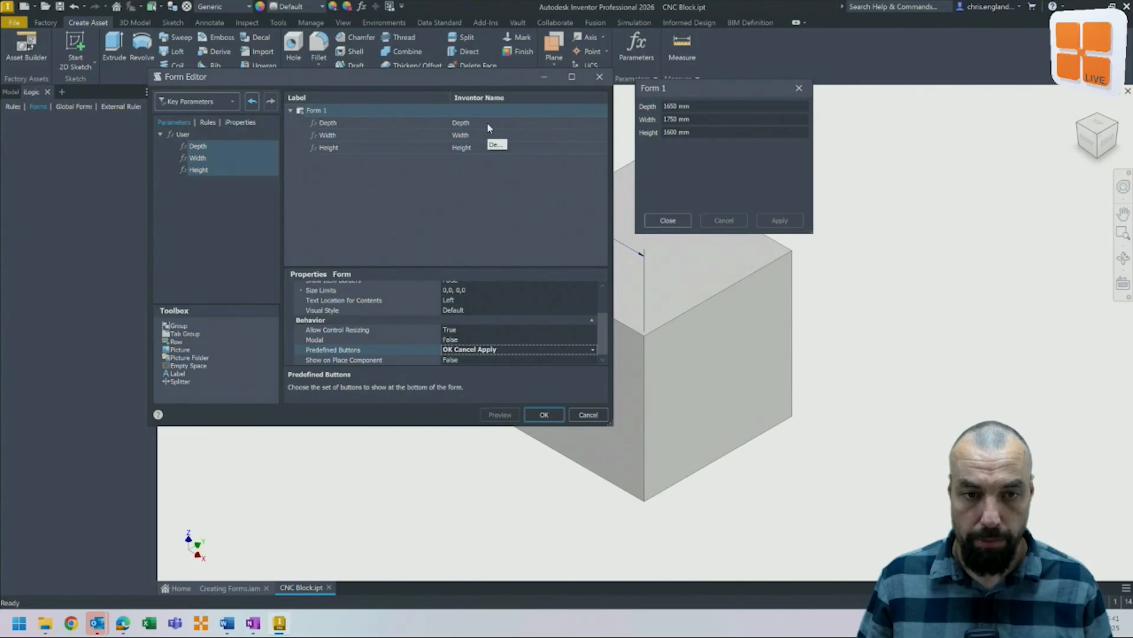
# Label the form FactoryDesignProperties, accept it, and open the finished form briefly to check its fields.
pyautogui.doubleClick(322, 110)
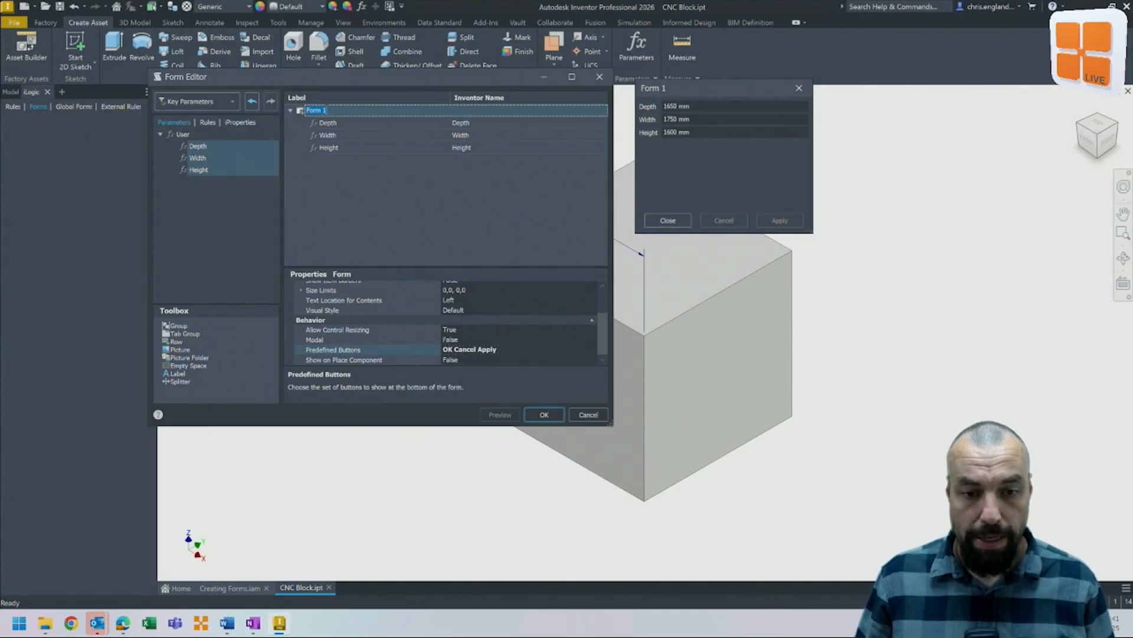
pyautogui.scroll(5, 390, 322)
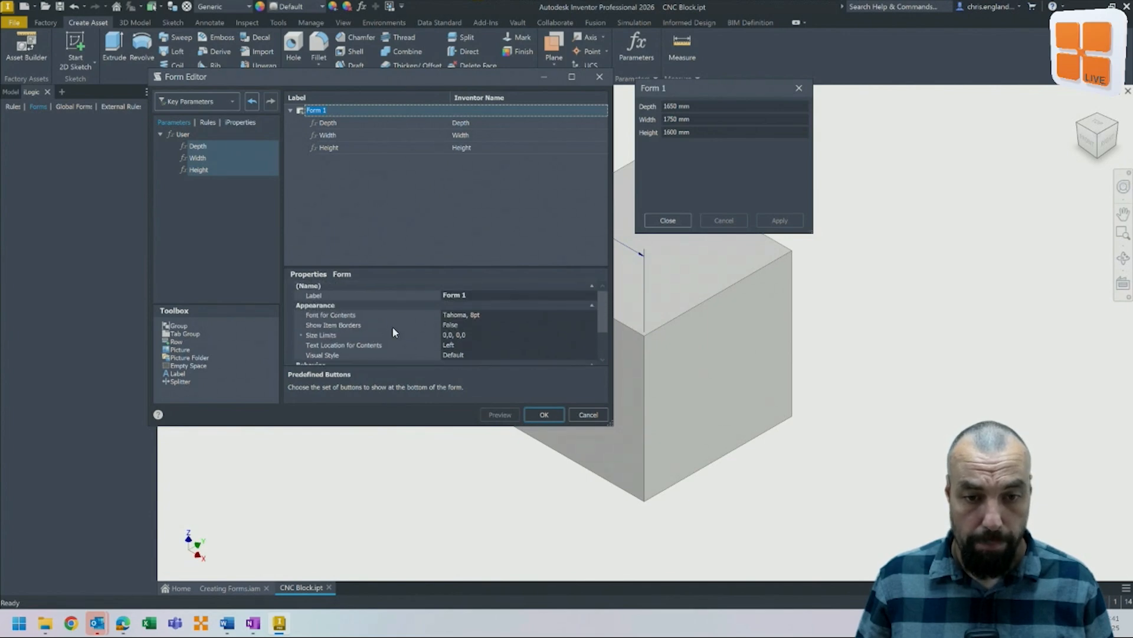
pyautogui.click(481, 294)
pyautogui.click(406, 297)
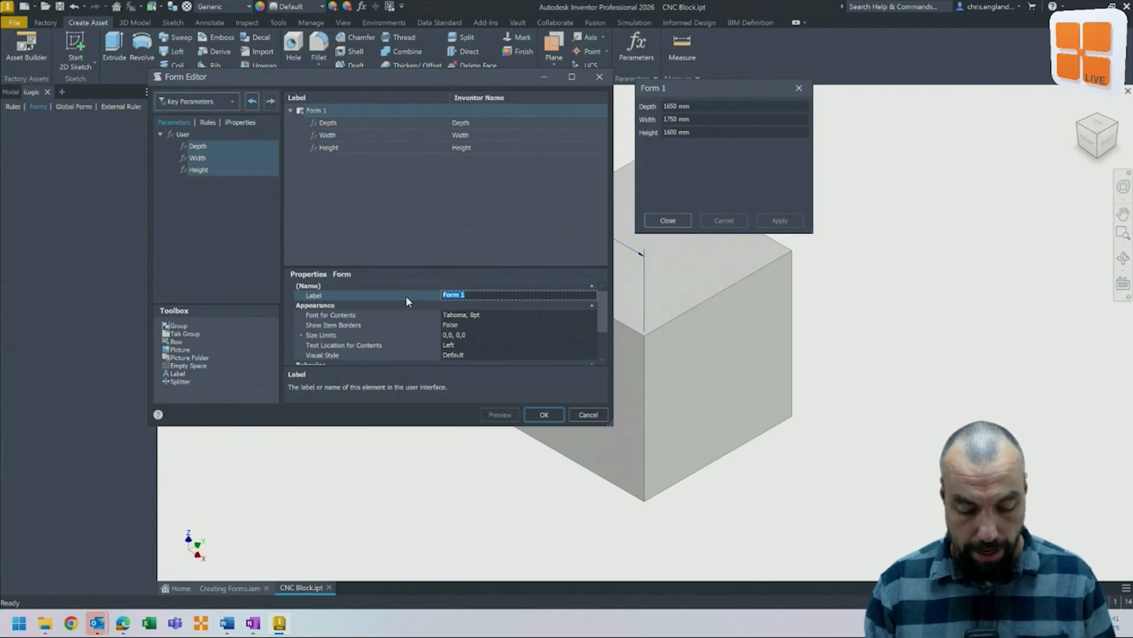
pyautogui.write('FactoryDesignProperties')
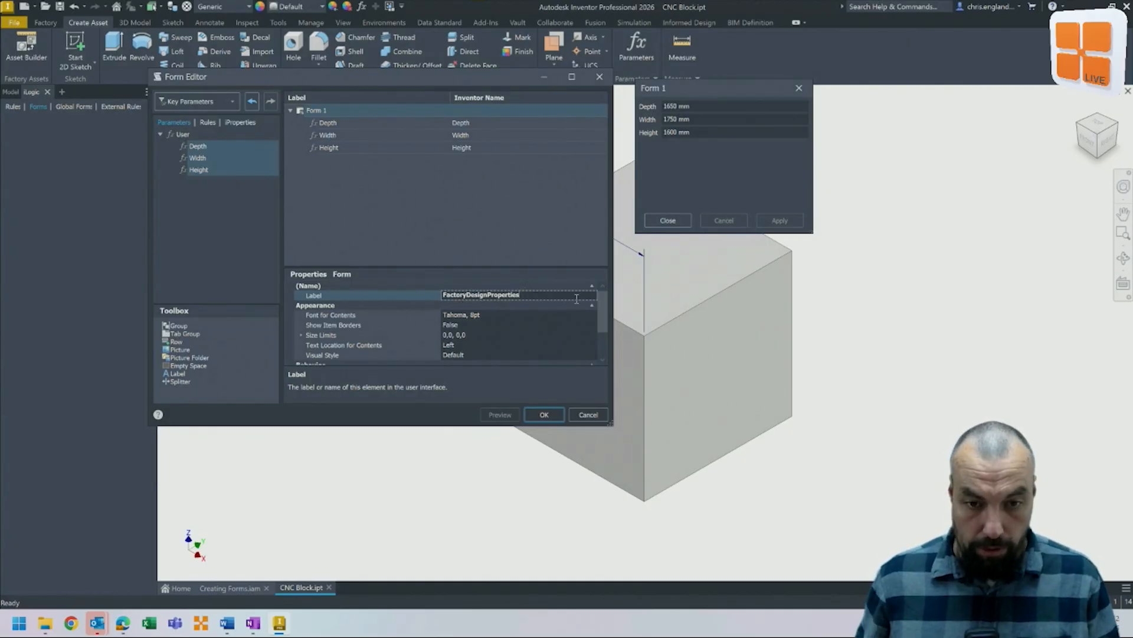
pyautogui.press('Return')
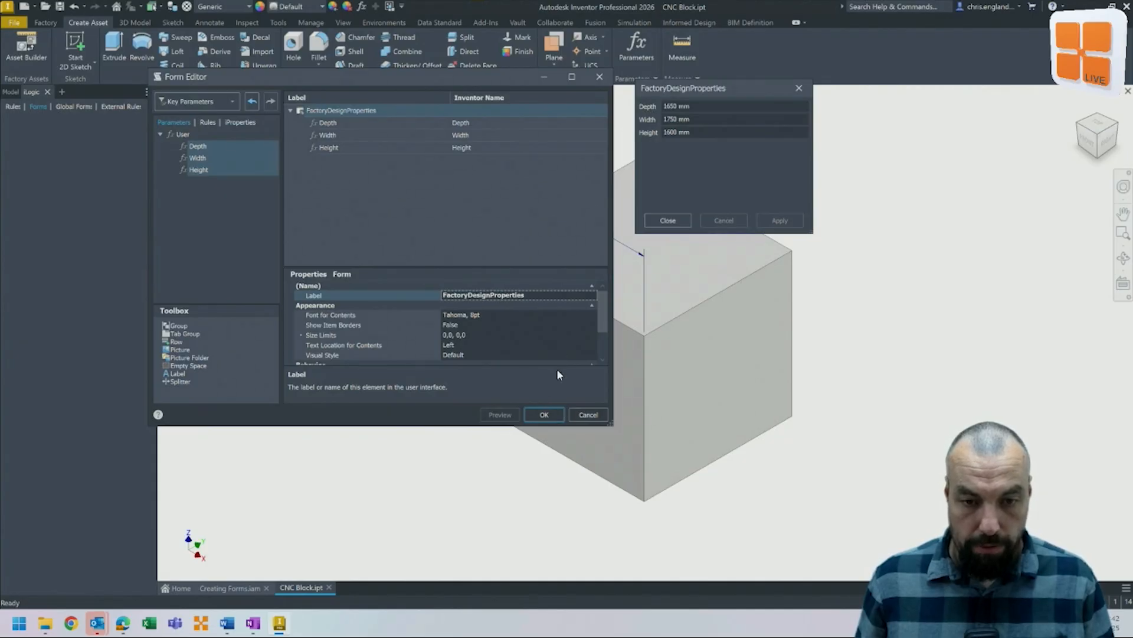
pyautogui.click(544, 414)
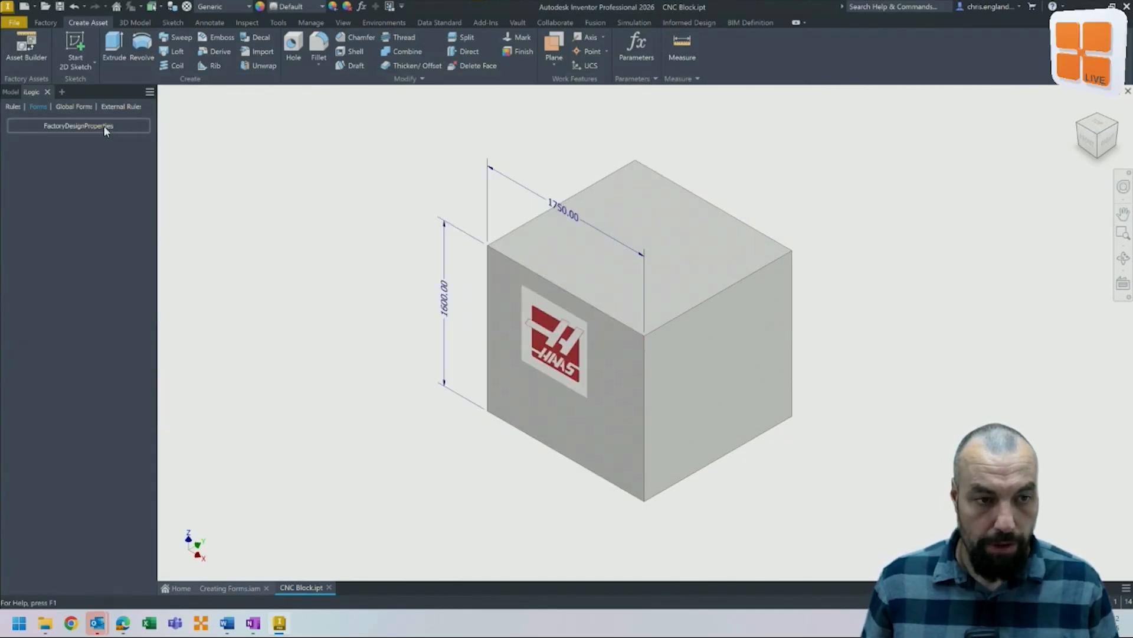
pyautogui.click(105, 127)
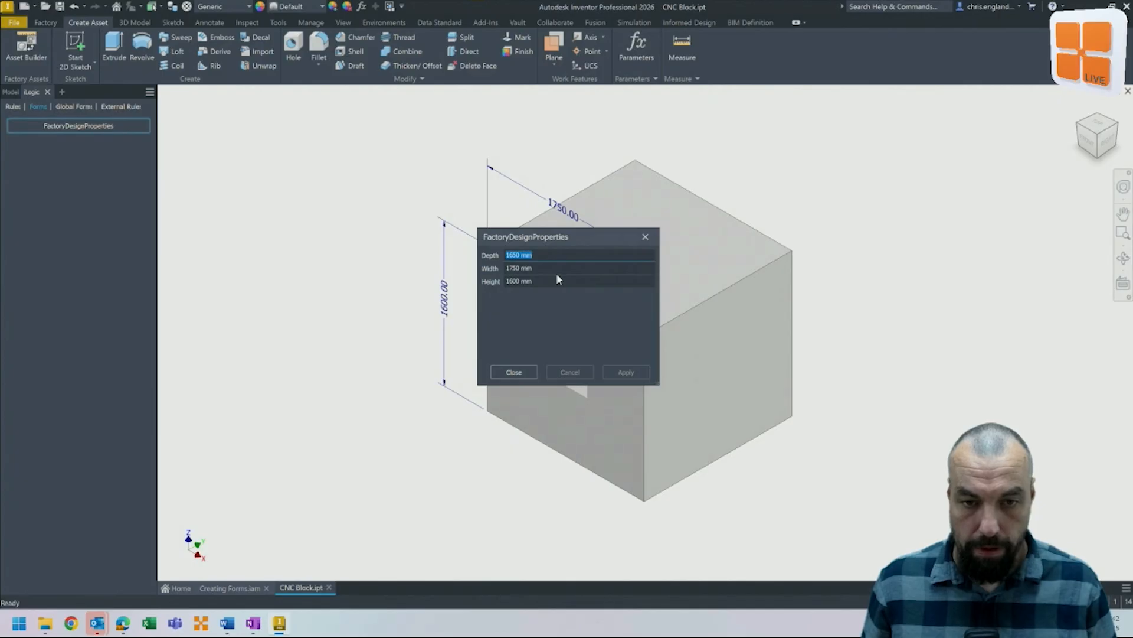
pyautogui.click(645, 237)
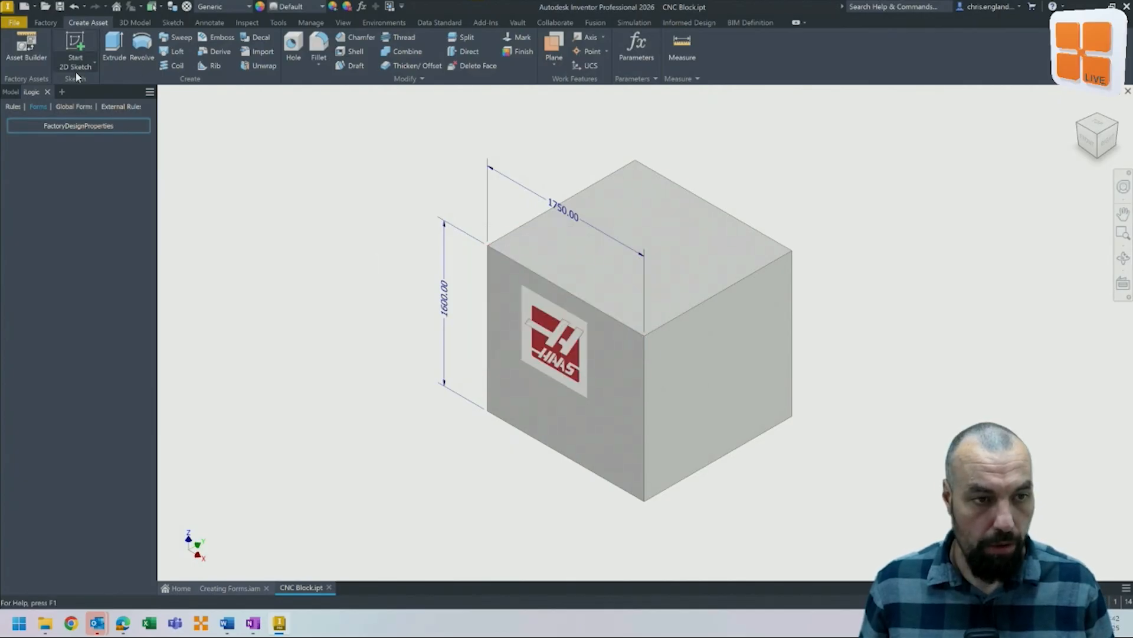
# Start the Asset Builder for the CNC block and define its underside as the landing surface.
pyautogui.click(26, 48)
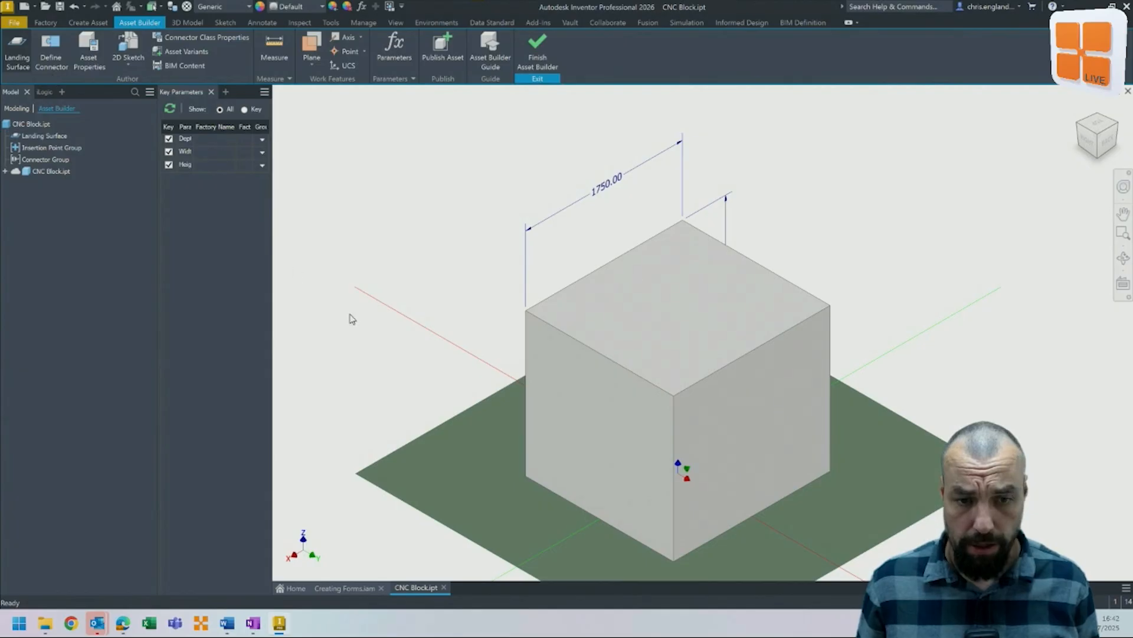
pyautogui.keyDown('shift'); pyautogui.moveTo(452, 387); pyautogui.dragTo(491, 332, button='middle'); pyautogui.keyUp('shift')
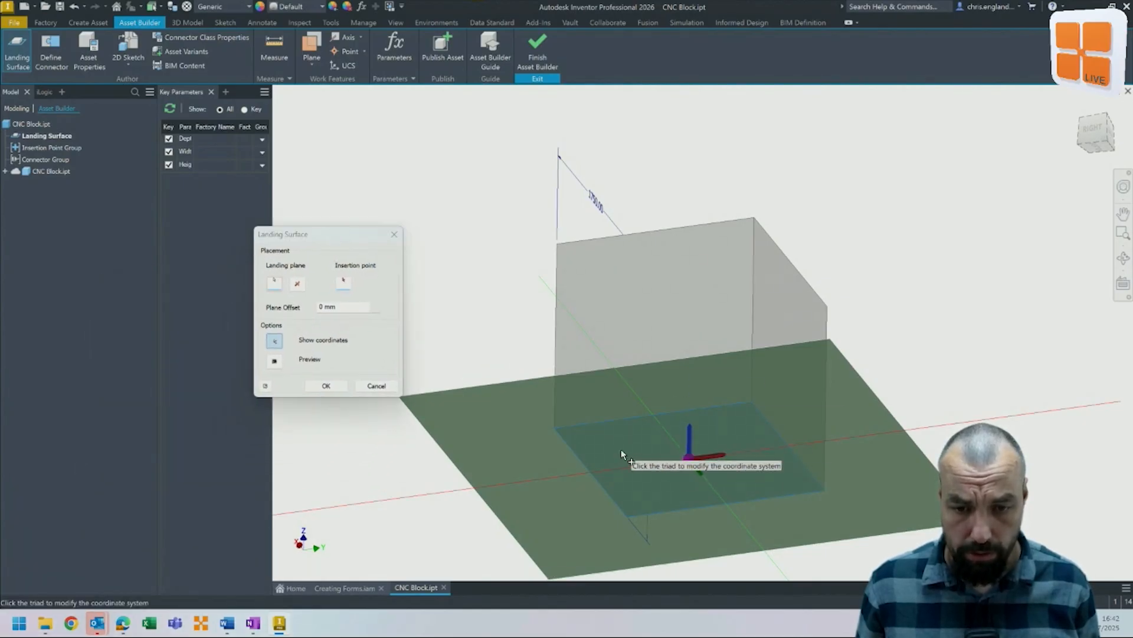
pyautogui.click(327, 387)
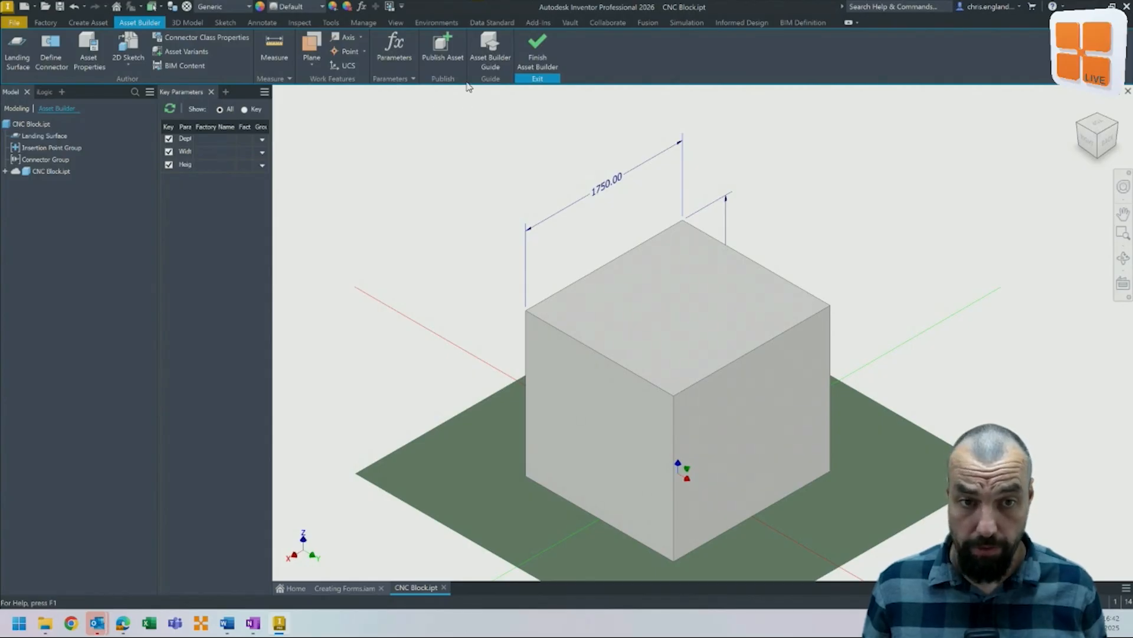
# Save the part and publish it as a standard asset named CNC Block1 in the local Tests folder under User Assets.
pyautogui.click(446, 52)
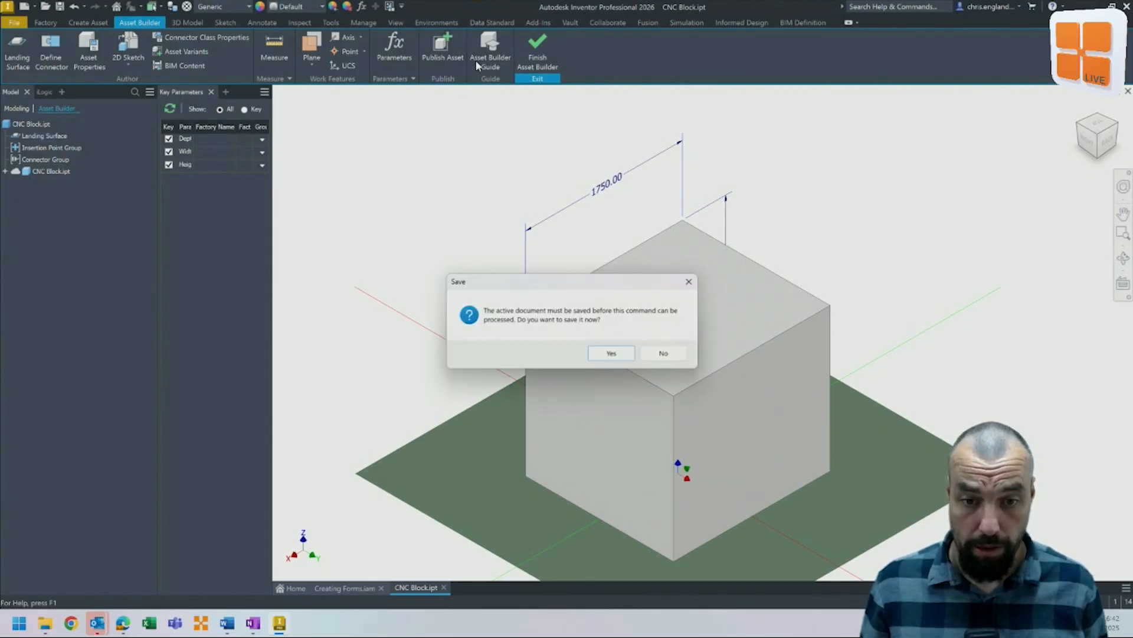
pyautogui.click(608, 354)
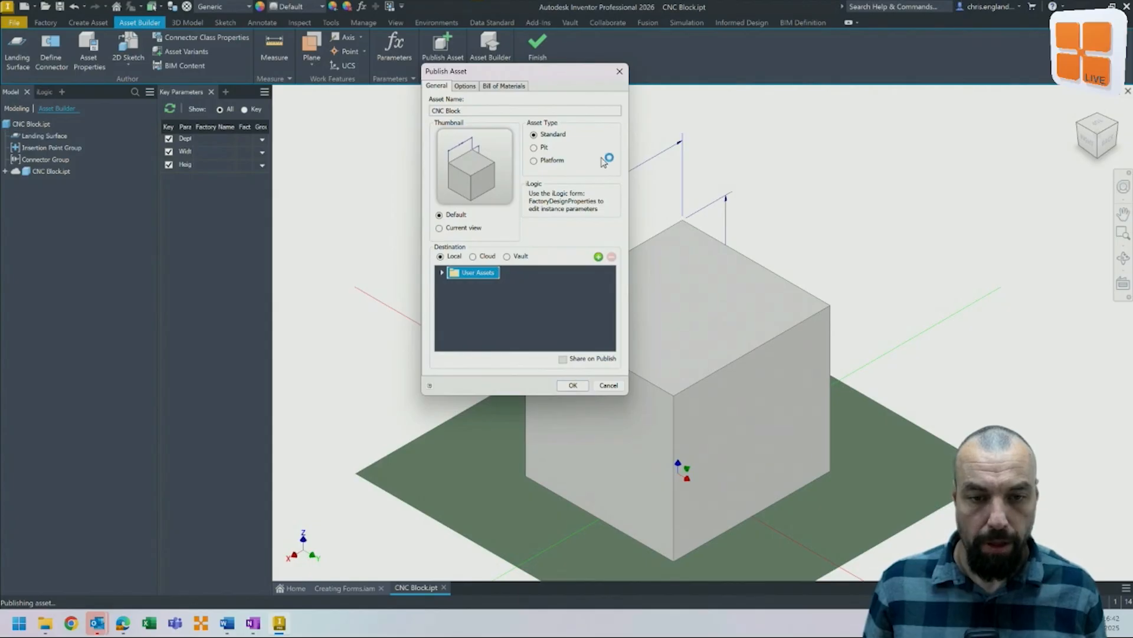
pyautogui.click(442, 273)
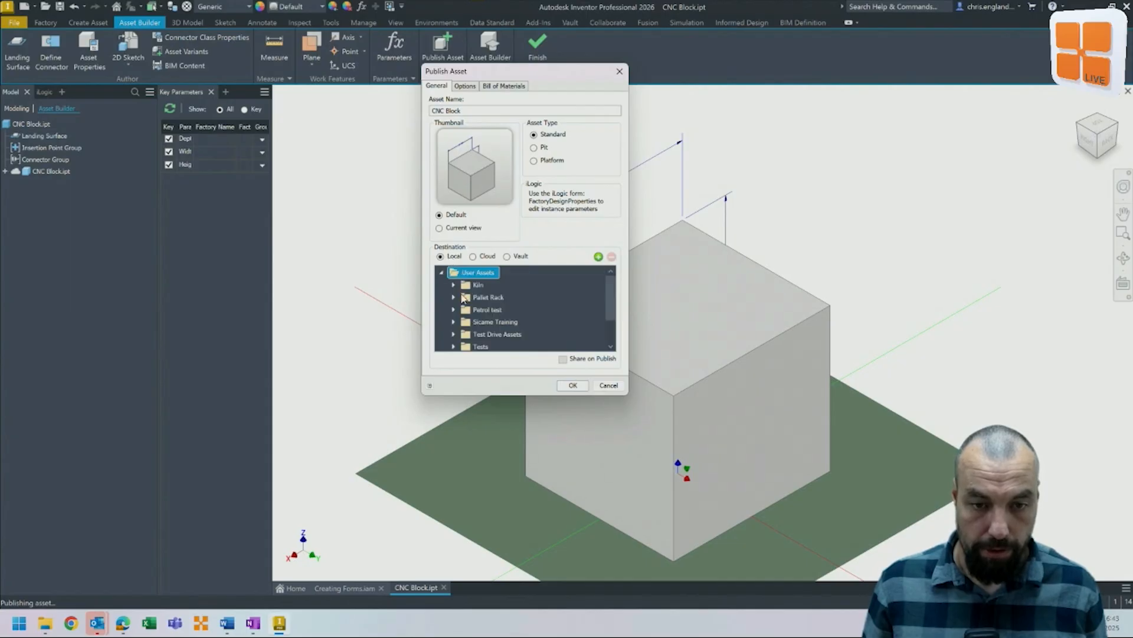
pyautogui.scroll(-3, 493, 300)
pyautogui.click(478, 319)
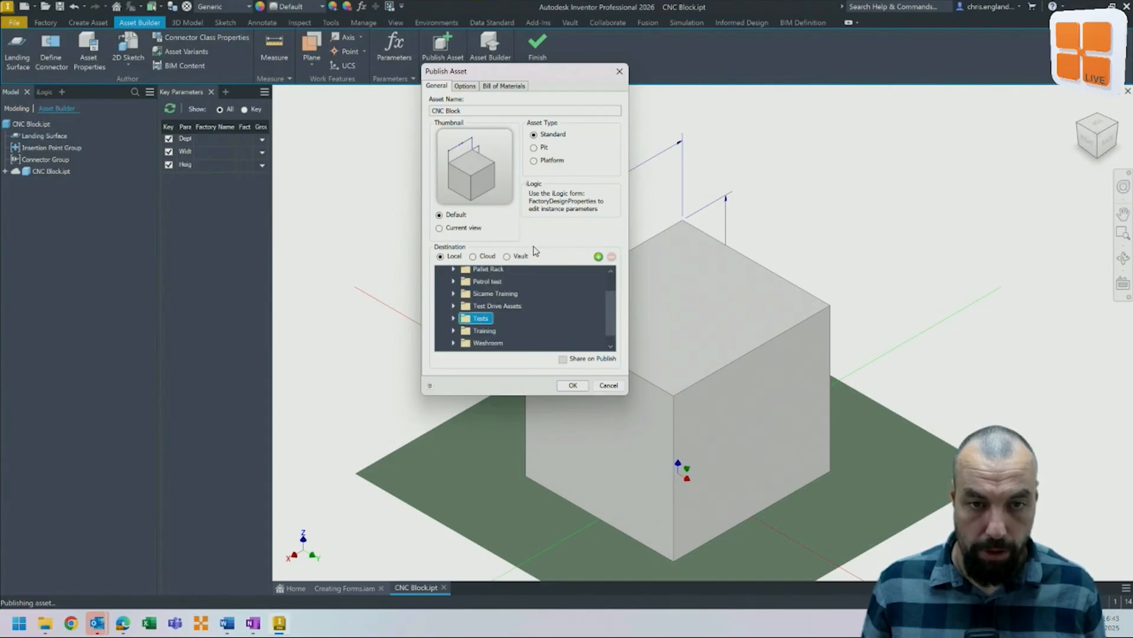
pyautogui.click(482, 111)
pyautogui.write('1')
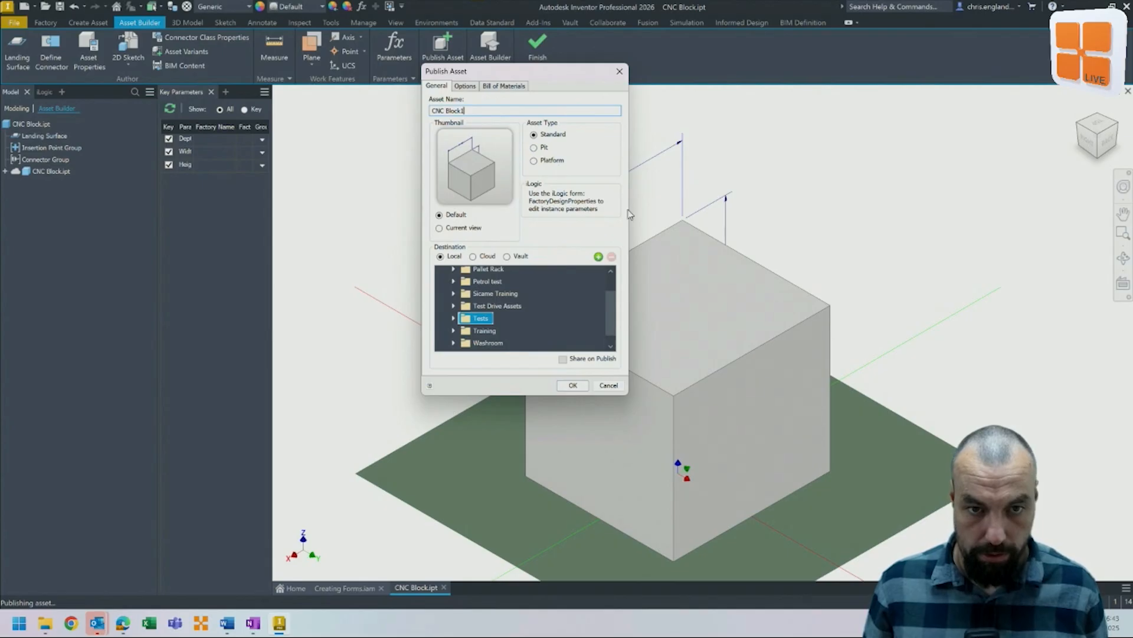
pyautogui.click(580, 385)
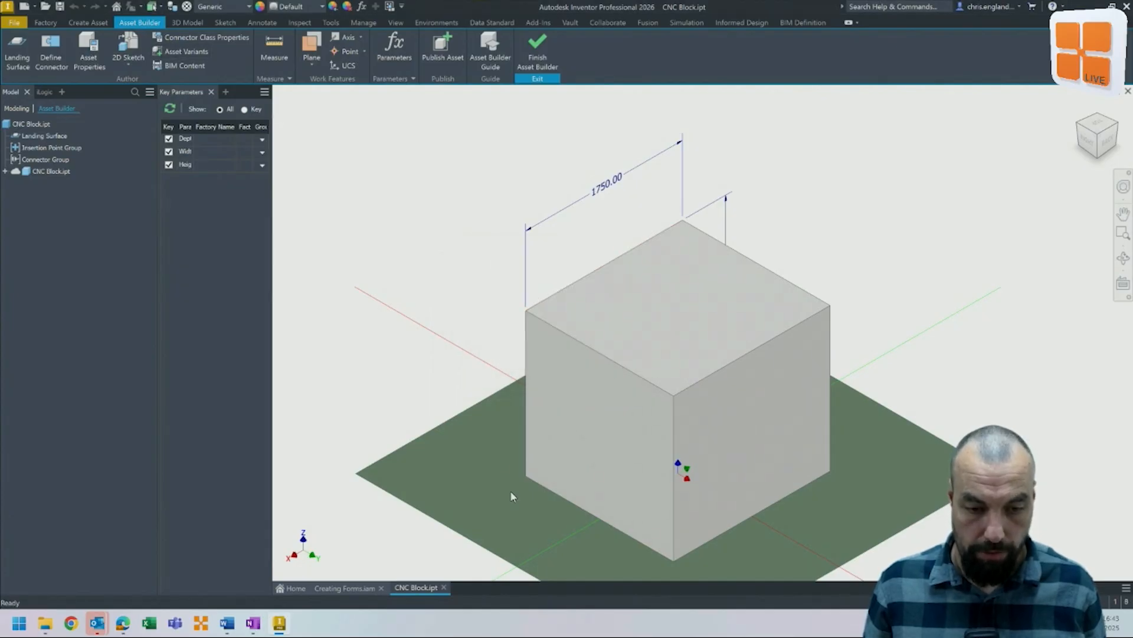
# Switch to the Creating Forms.iam assembly and select the CNC Block1 asset in the Tests folder of User Assets.
pyautogui.click(341, 588)
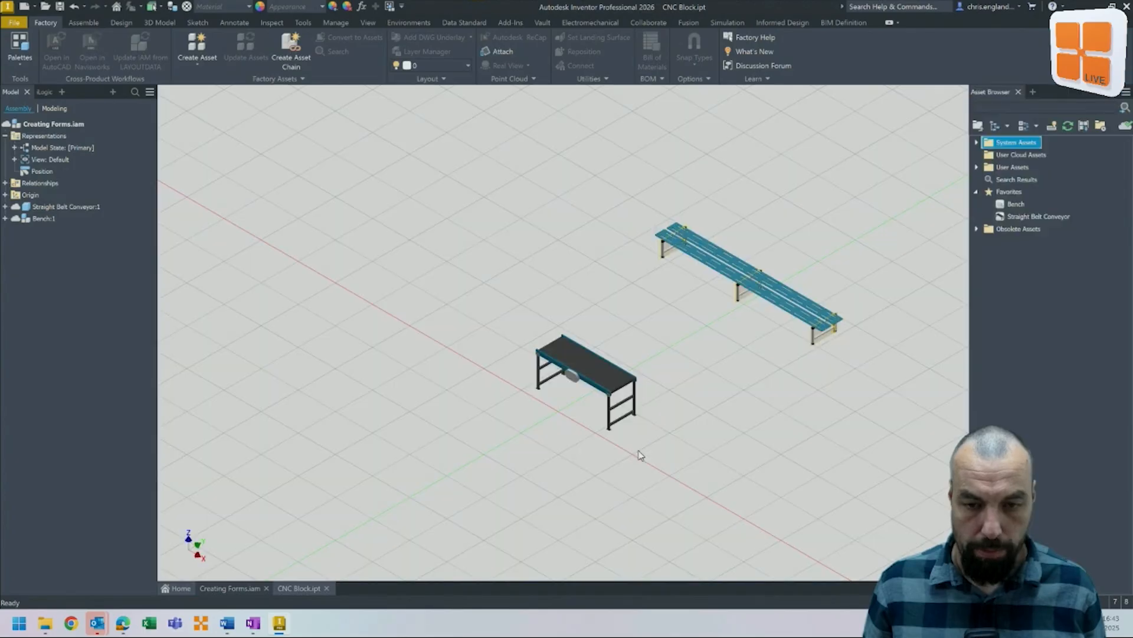
pyautogui.click(1068, 127)
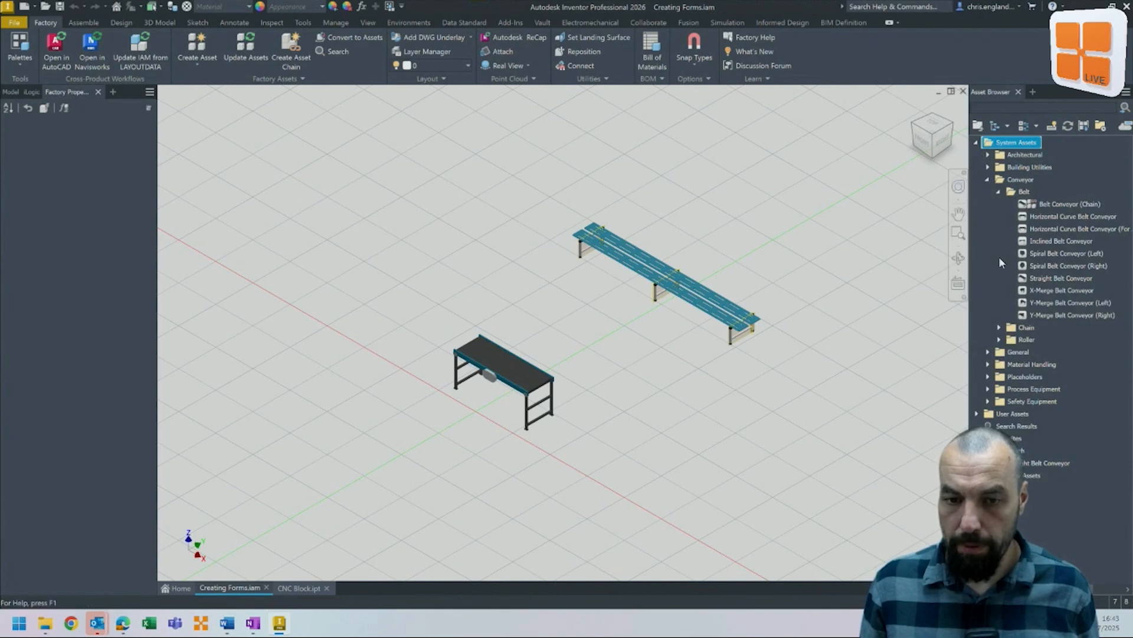
pyautogui.moveTo(834, 367); pyautogui.dragTo(799, 367, button='middle')
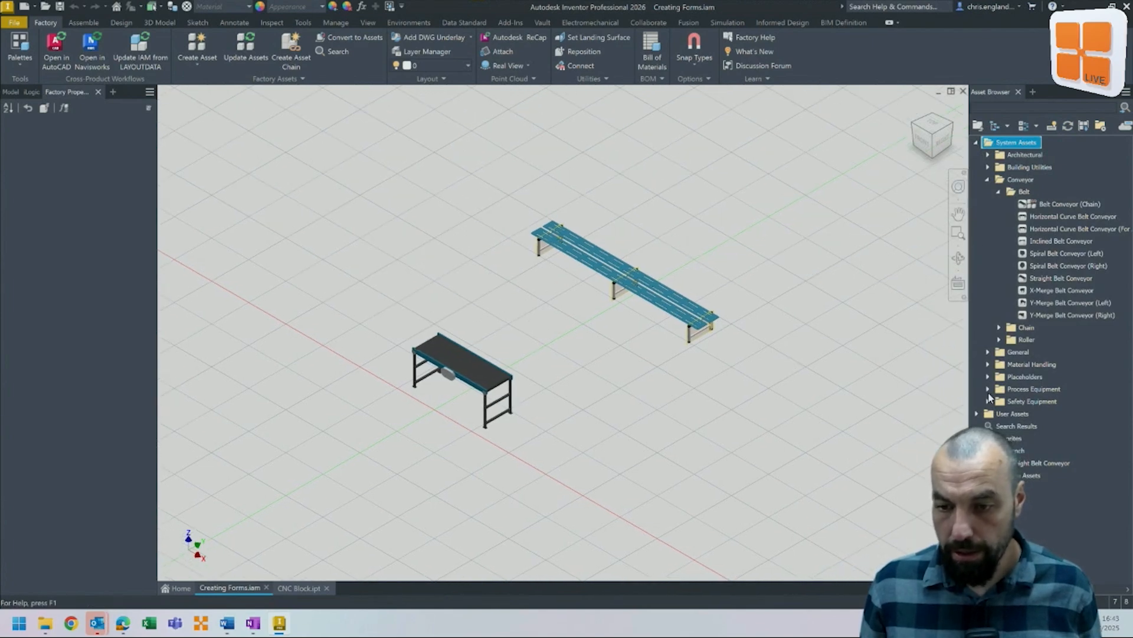
pyautogui.click(976, 413)
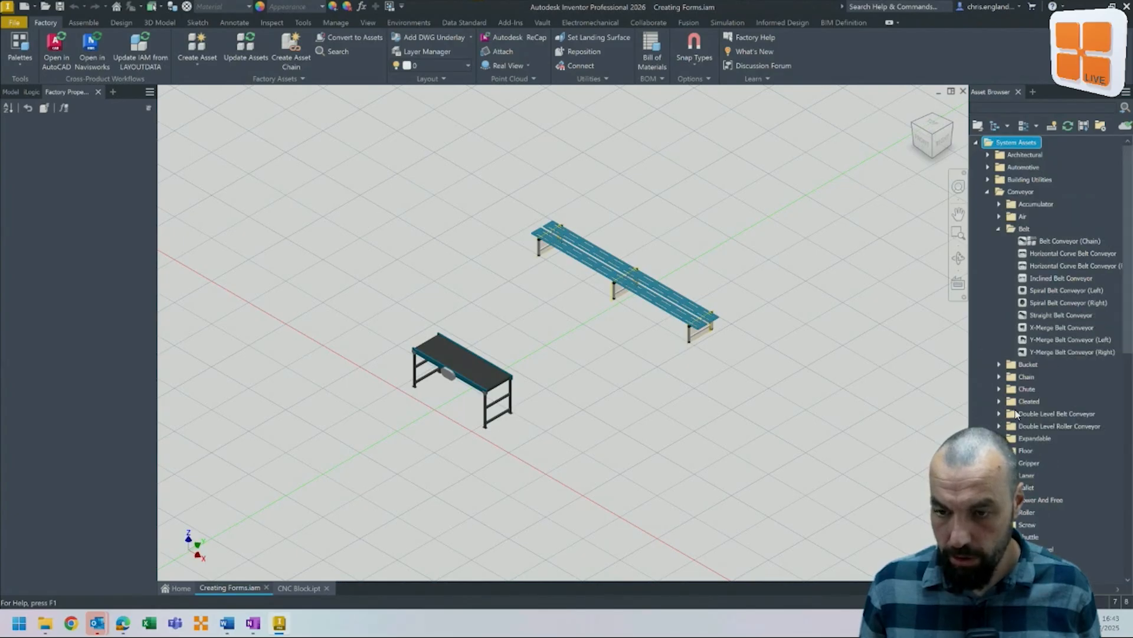
pyautogui.scroll(-12, 1017, 424)
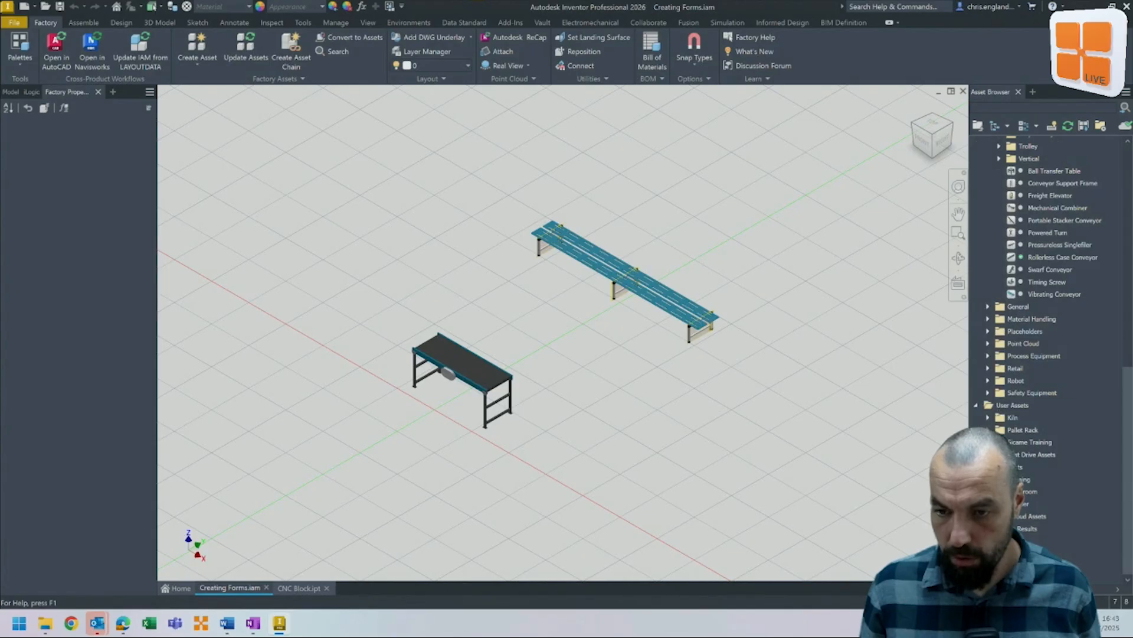
pyautogui.click(988, 467)
pyautogui.scroll(-1, 989, 467)
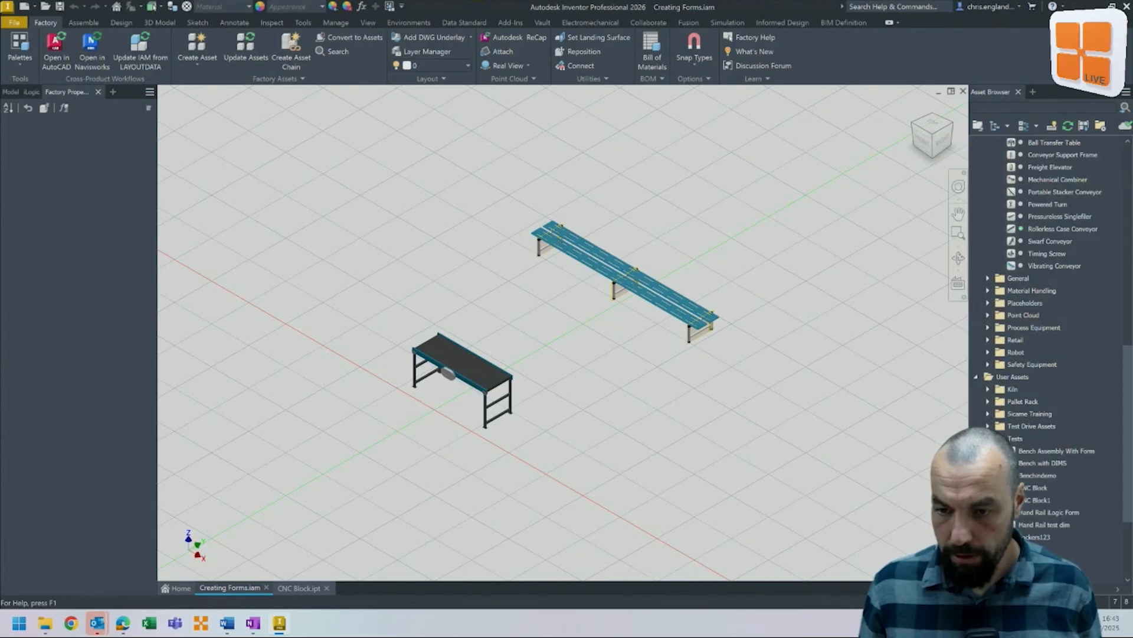
pyautogui.scroll(-3, 1027, 437)
pyautogui.click(1026, 416)
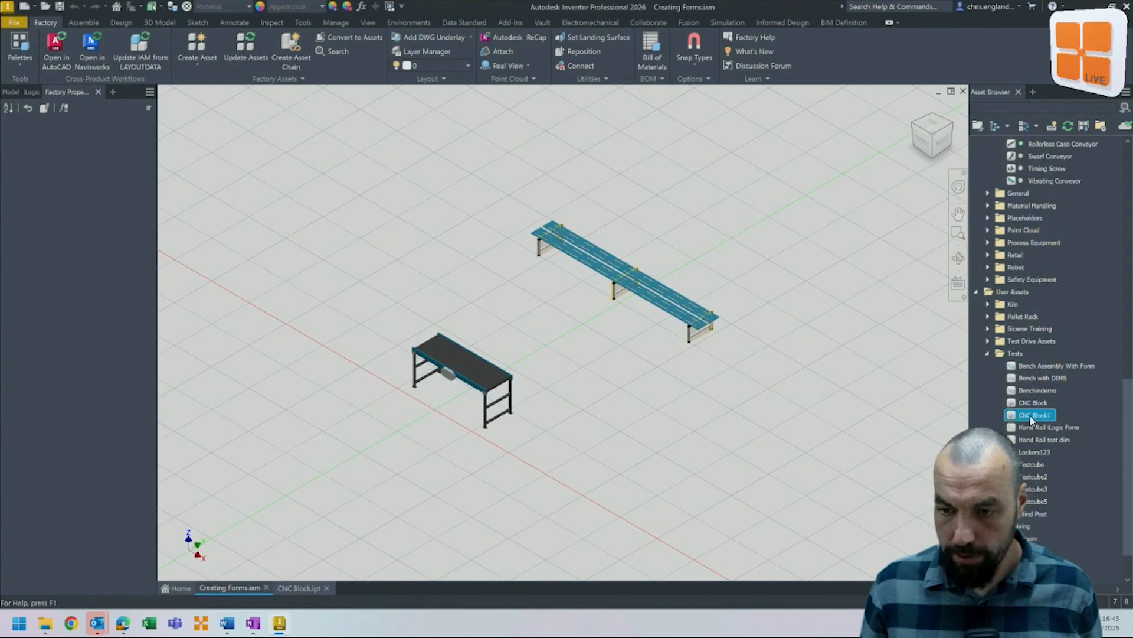
# Place one CNC Block1 in the layout behind the belt conveyor and end the placement.
pyautogui.moveTo(1030, 415); pyautogui.dragTo(380, 292)
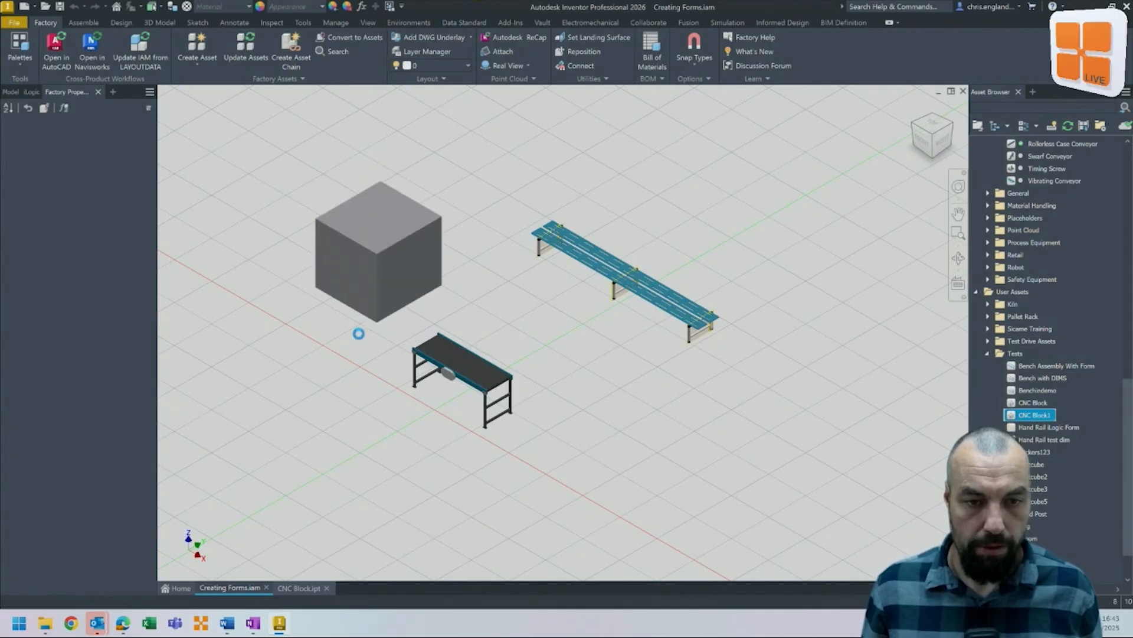
pyautogui.rightClick(343, 336)
pyautogui.click(370, 344)
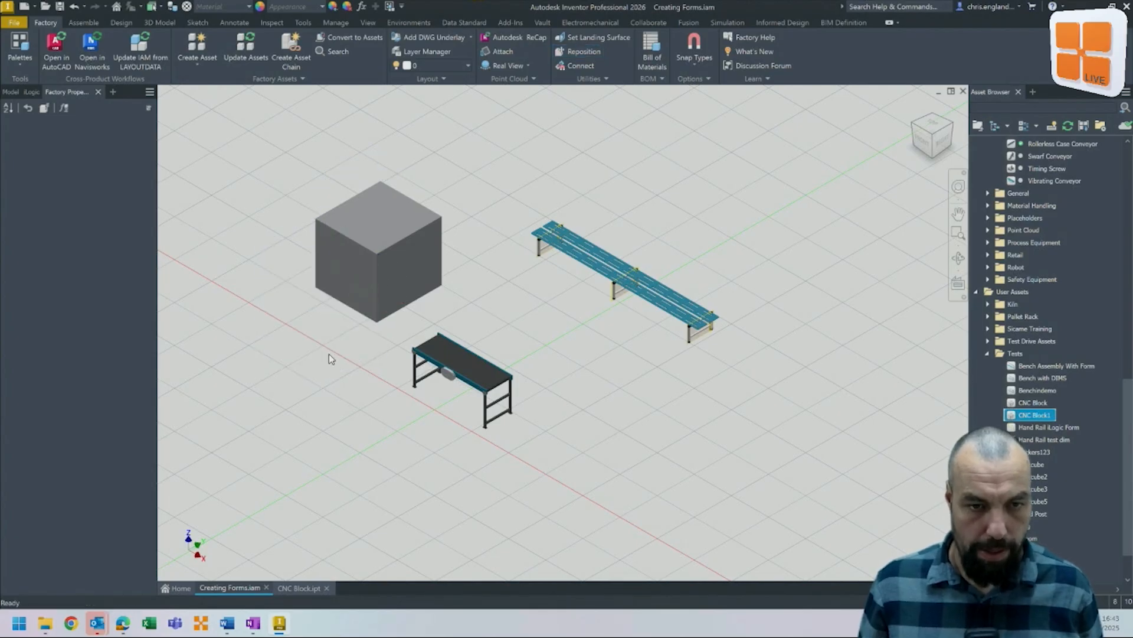
# Set the placed CNC Block1's depth to 1800 mm through its FactoryDesignProperties iLogic form, apply it and close the form.
pyautogui.click(364, 270)
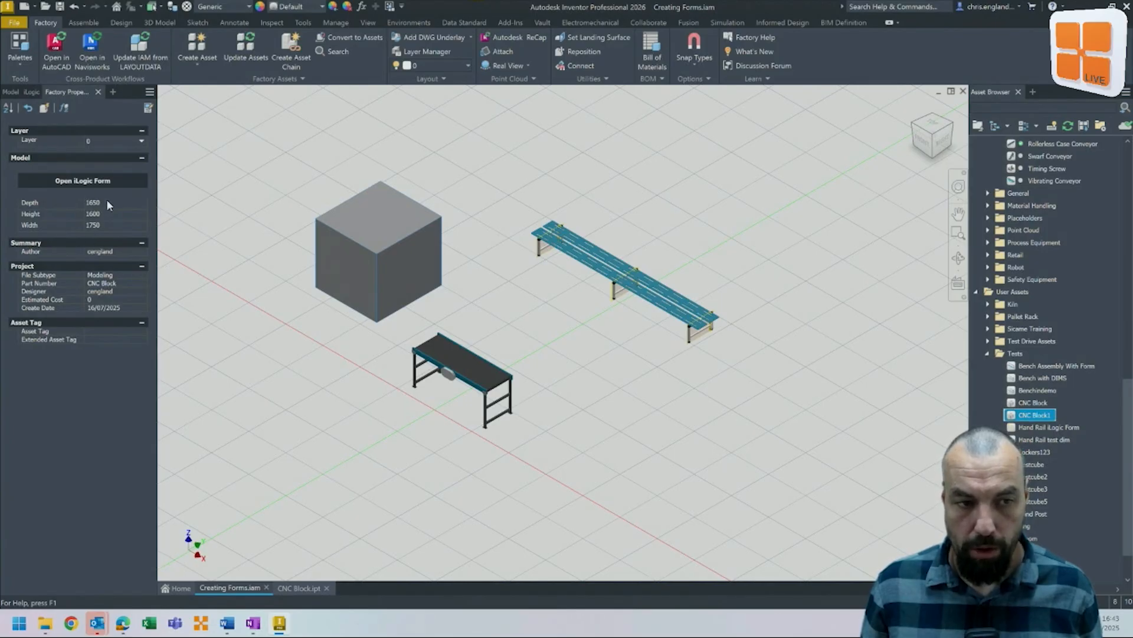
pyautogui.click(111, 180)
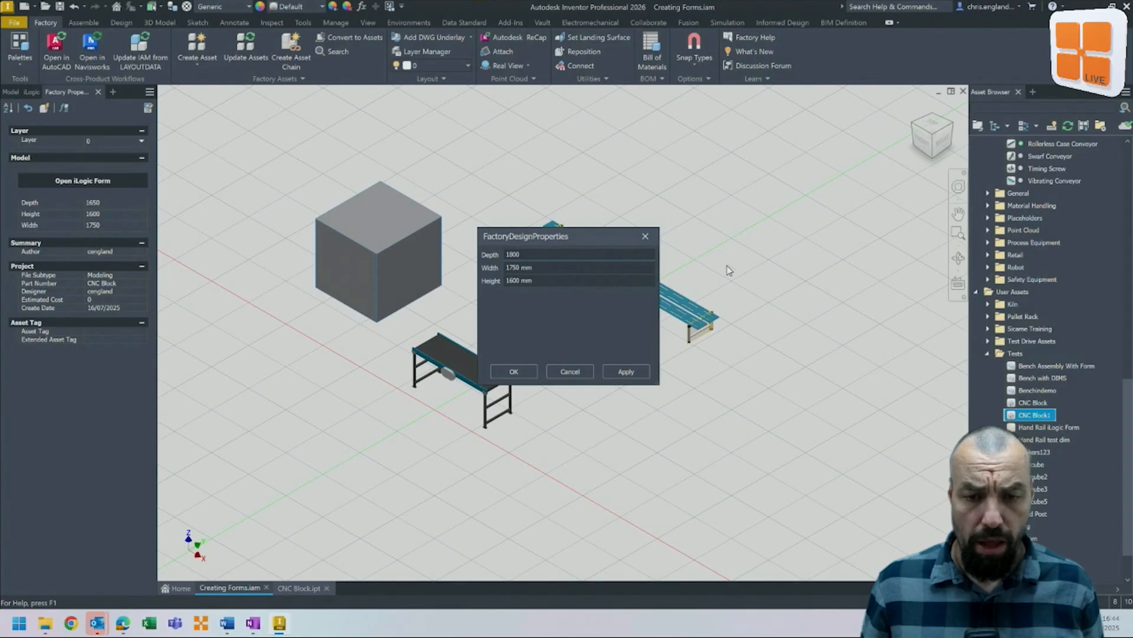
pyautogui.click(639, 373)
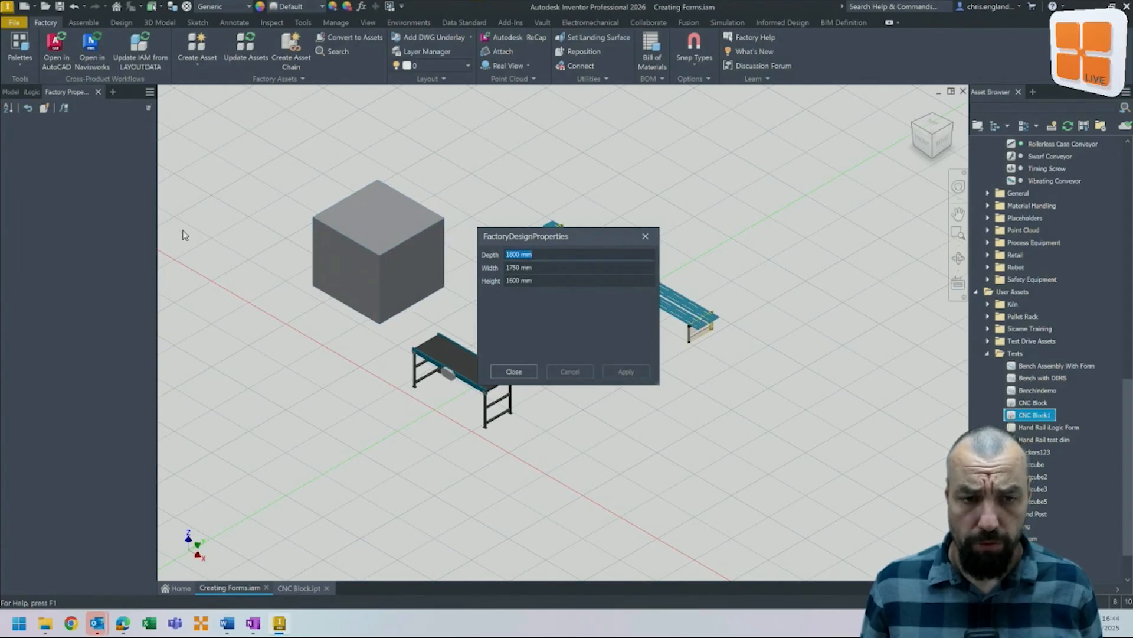
pyautogui.click(645, 236)
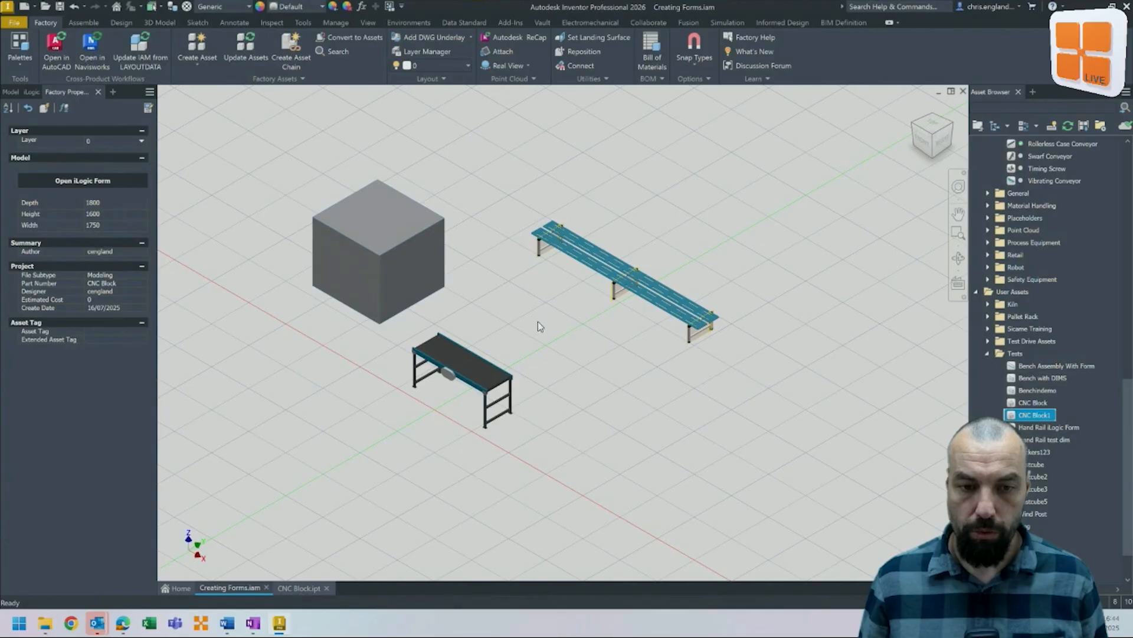
pyautogui.keyDown('shift'); pyautogui.moveTo(516, 354); pyautogui.dragTo(655, 345, button='middle'); pyautogui.keyUp('shift')
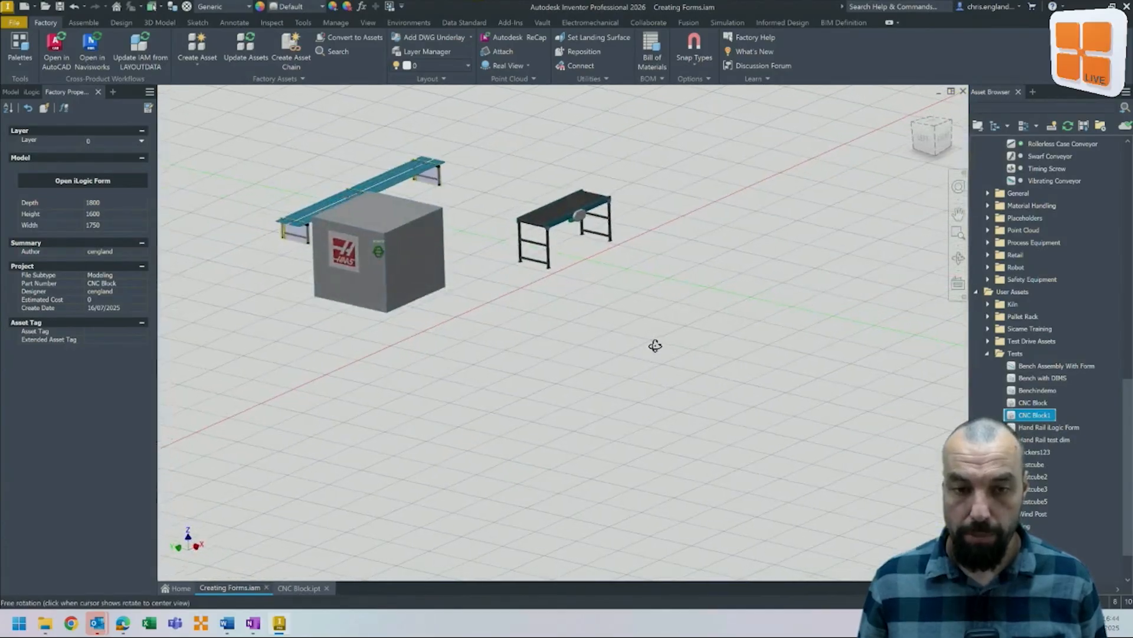
pyautogui.moveTo(534, 324); pyautogui.dragTo(592, 378, button='middle')
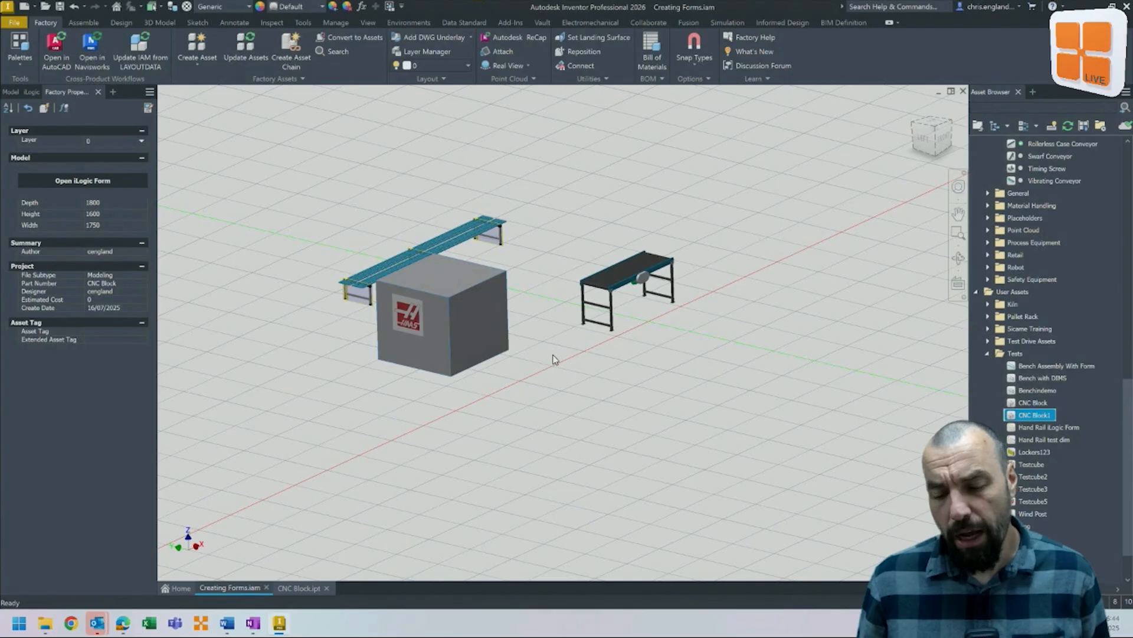
pyautogui.moveTo(577, 356); pyautogui.dragTo(592, 463, button='middle')
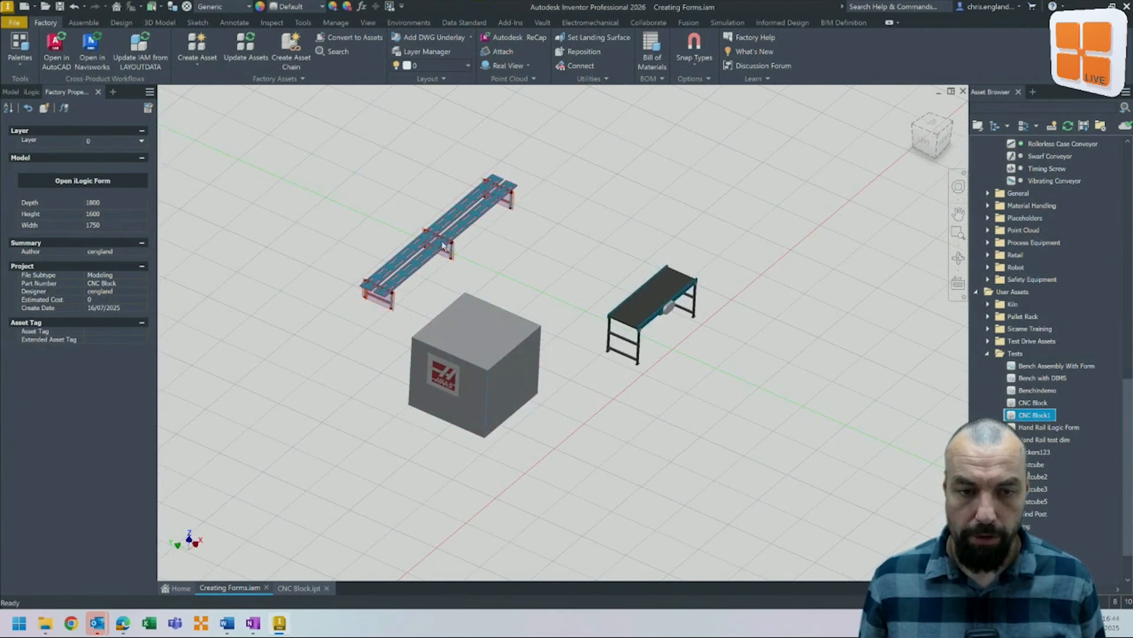
pyautogui.keyDown('shift'); pyautogui.moveTo(484, 303); pyautogui.dragTo(485, 317, button='middle'); pyautogui.keyUp('shift')
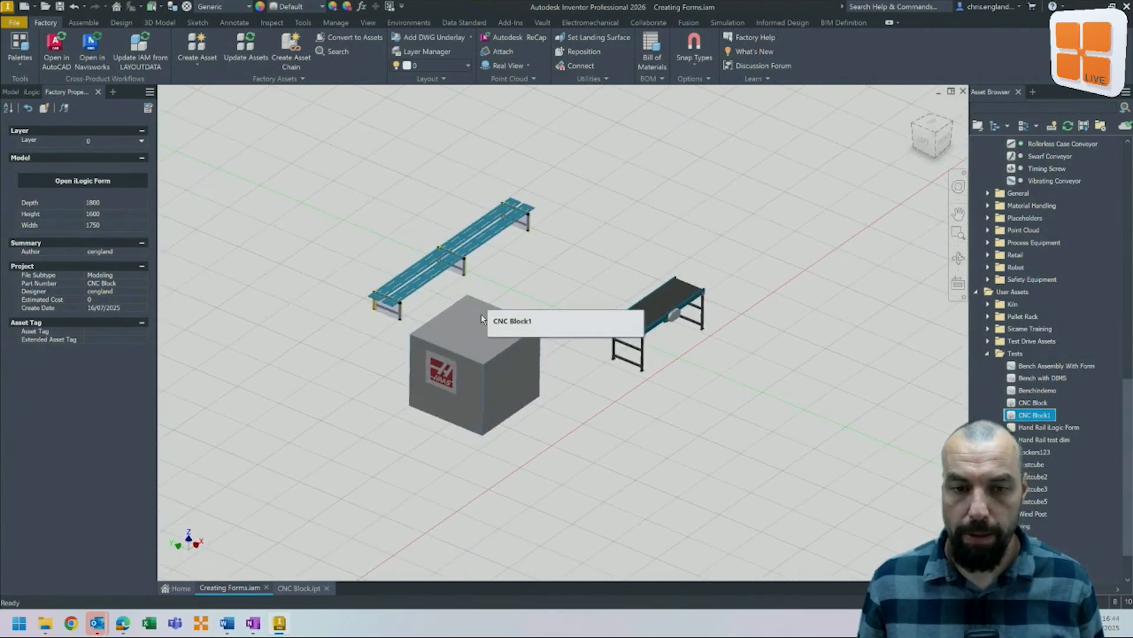